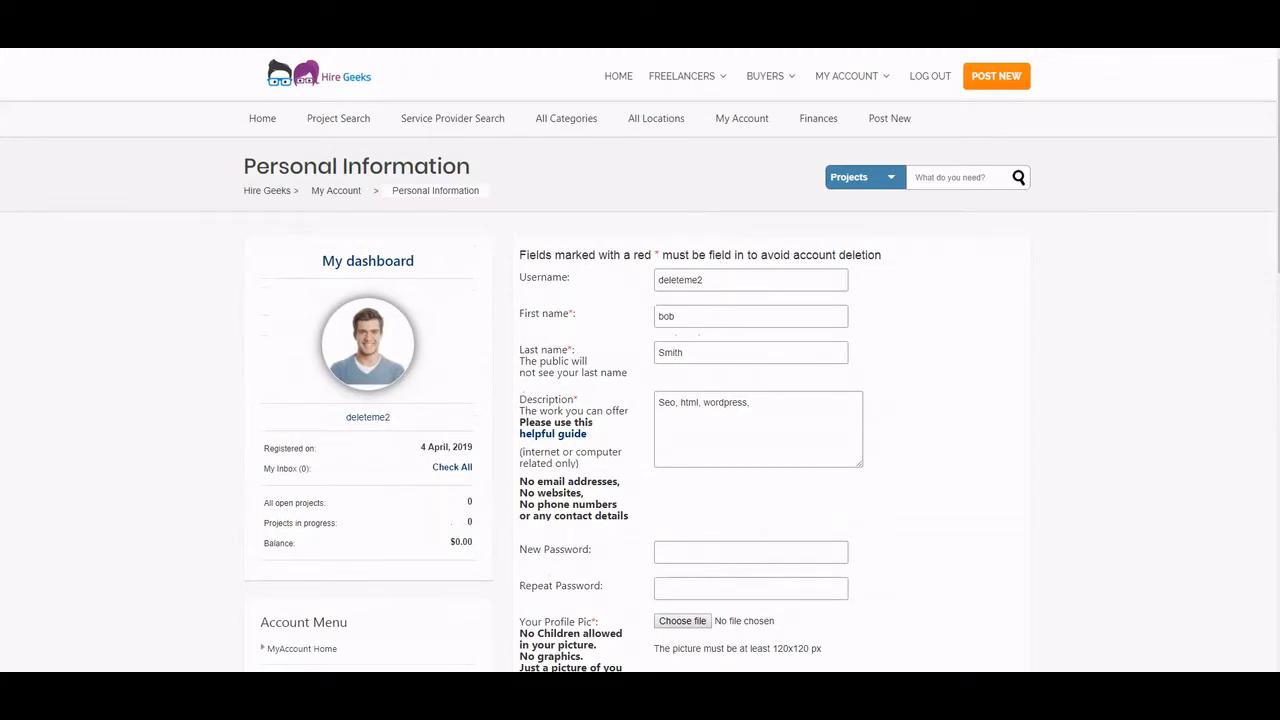
Step: Review the note on required fields and the first name and last name fields of the personal information form
drag(651, 255, 663, 255)
click(663, 256)
drag(654, 255, 654, 255)
click(660, 255)
click(657, 255)
drag(577, 314, 569, 314)
click(576, 315)
drag(522, 349, 575, 350)
click(575, 350)
scroll(640, 400, down, 2)
scroll(640, 400, down, 1)
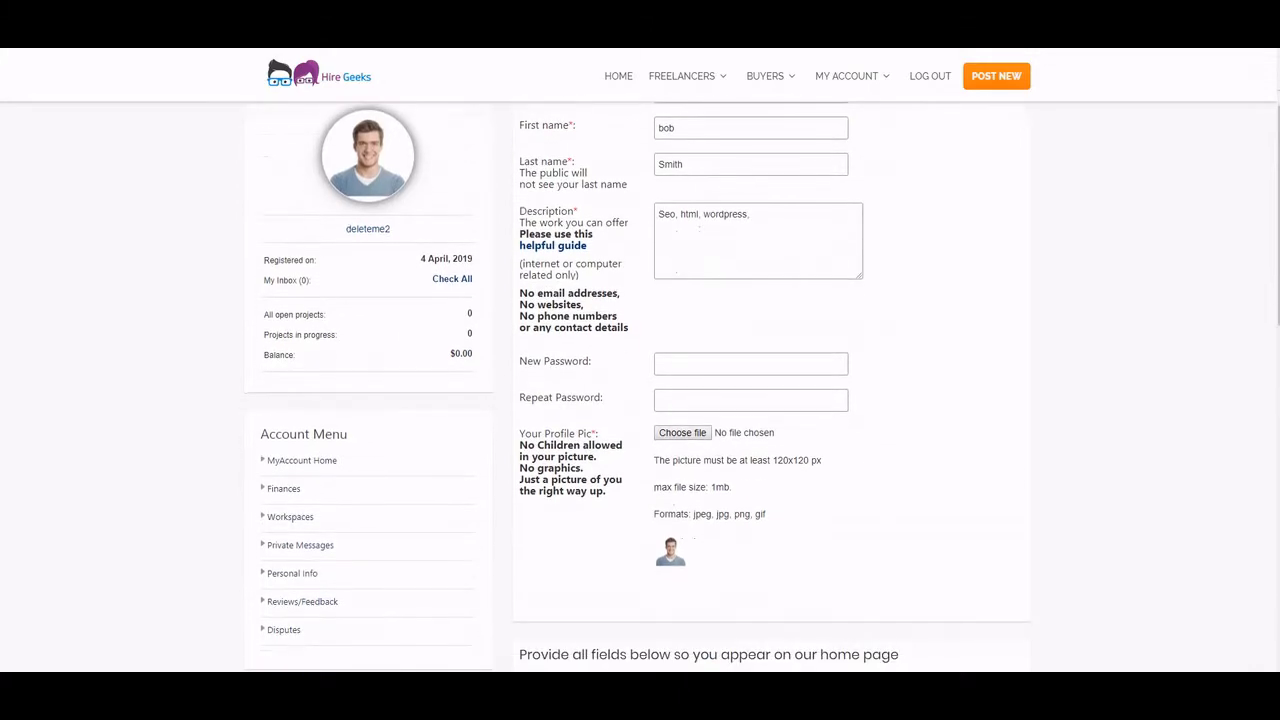
Step: Review the Description field, covering its label, helpful guide note and entered skills text
drag(519, 124, 578, 211)
click(519, 211)
click(521, 264)
double_click(575, 211)
click(577, 212)
double_click(576, 211)
click(576, 212)
double_click(576, 211)
click(576, 212)
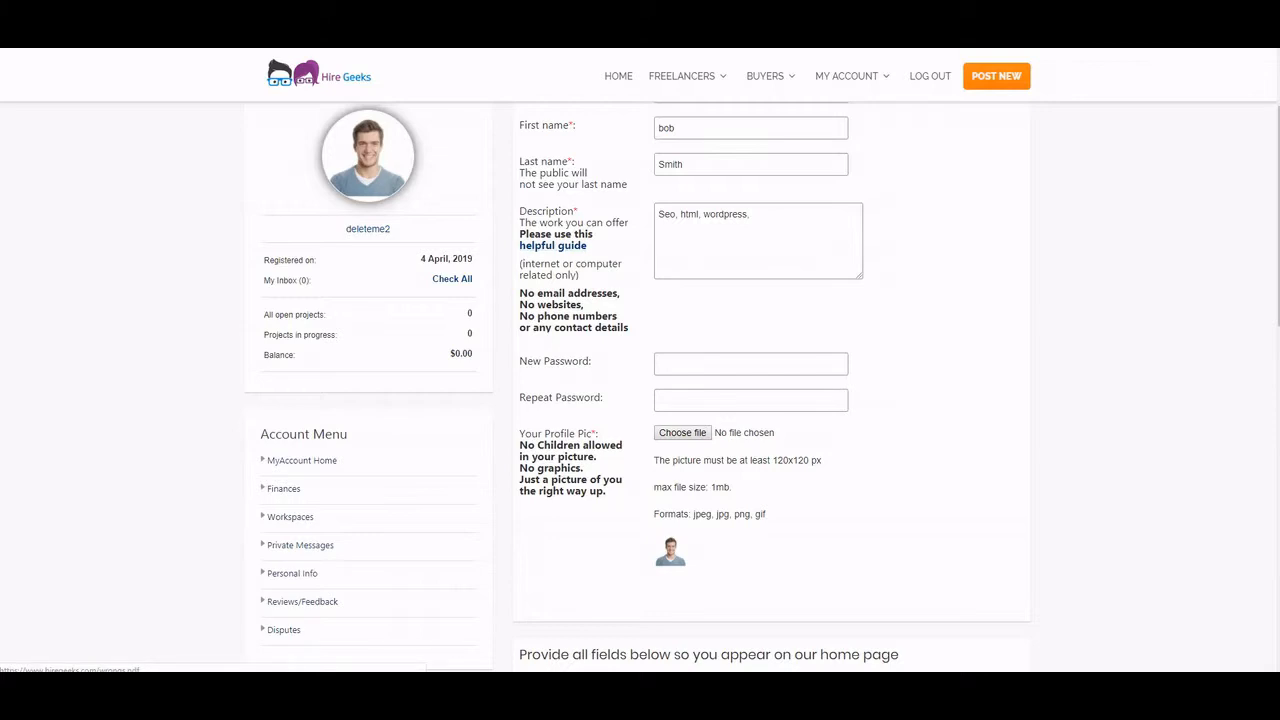
drag(658, 214, 752, 215)
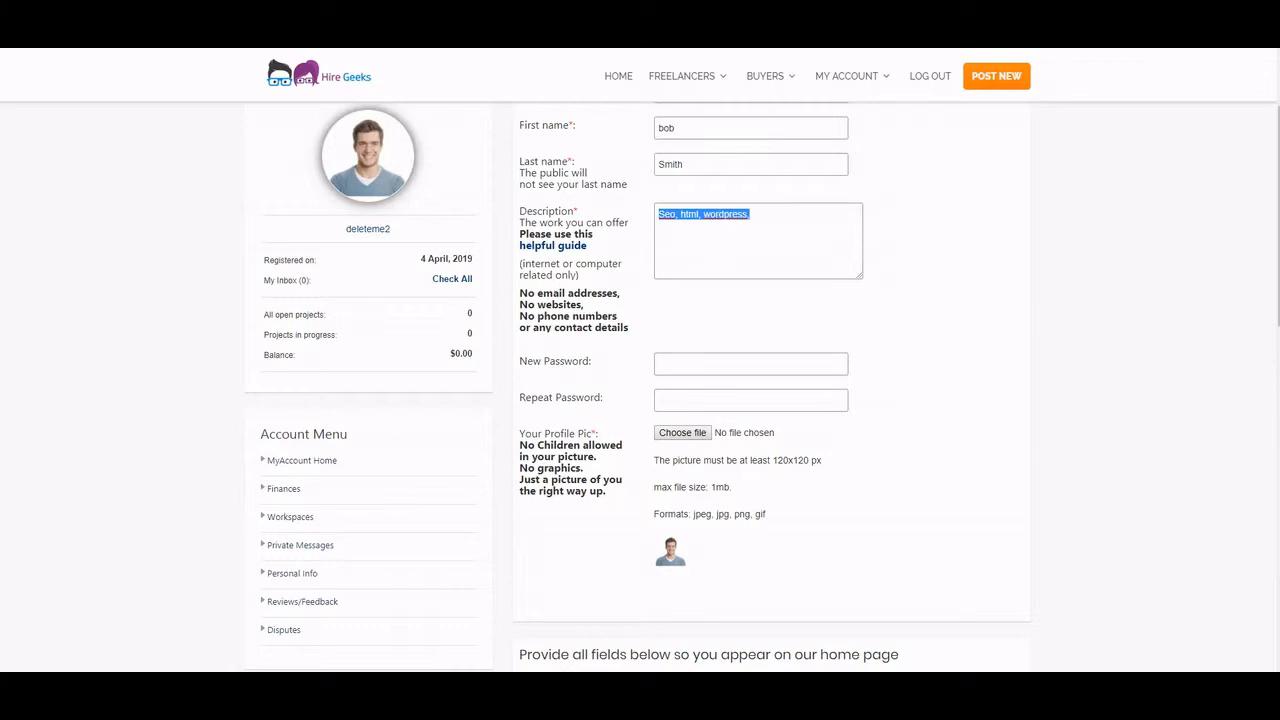
click(752, 215)
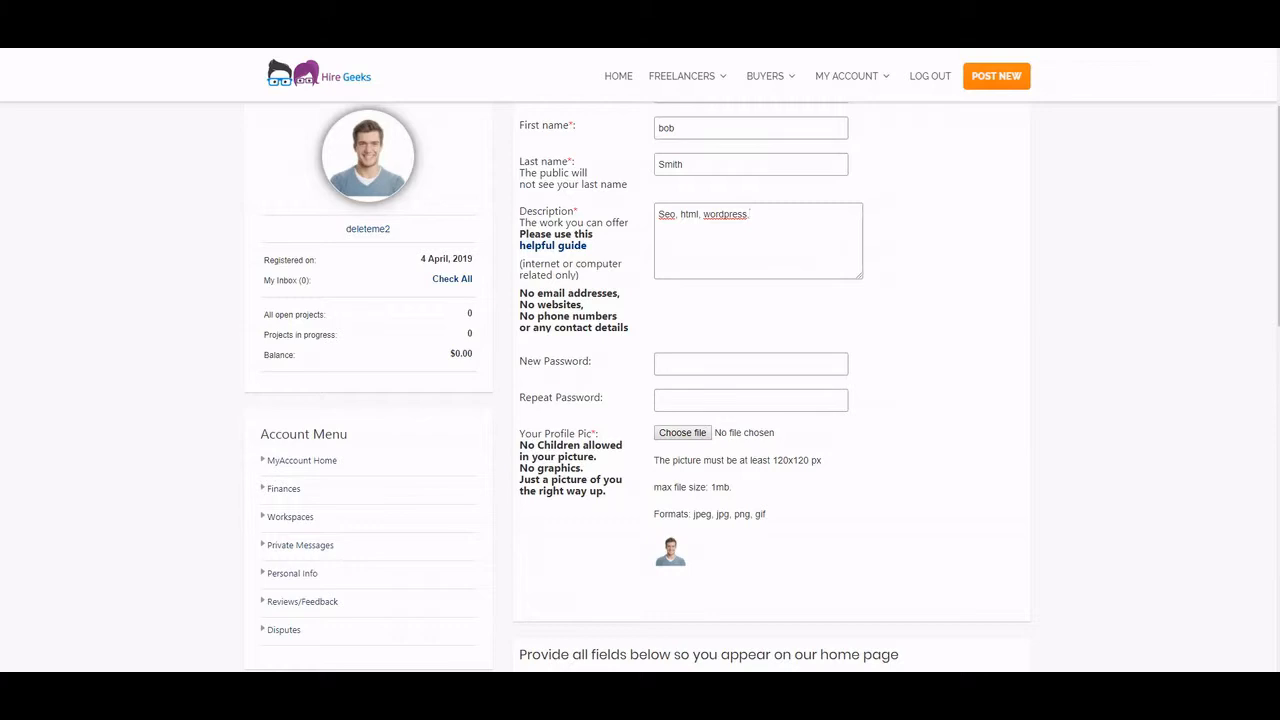
drag(658, 214, 718, 214)
click(718, 214)
Step: Examine the Description rules on email addresses, websites, phone numbers and other contact details
drag(519, 125, 519, 293)
click(600, 295)
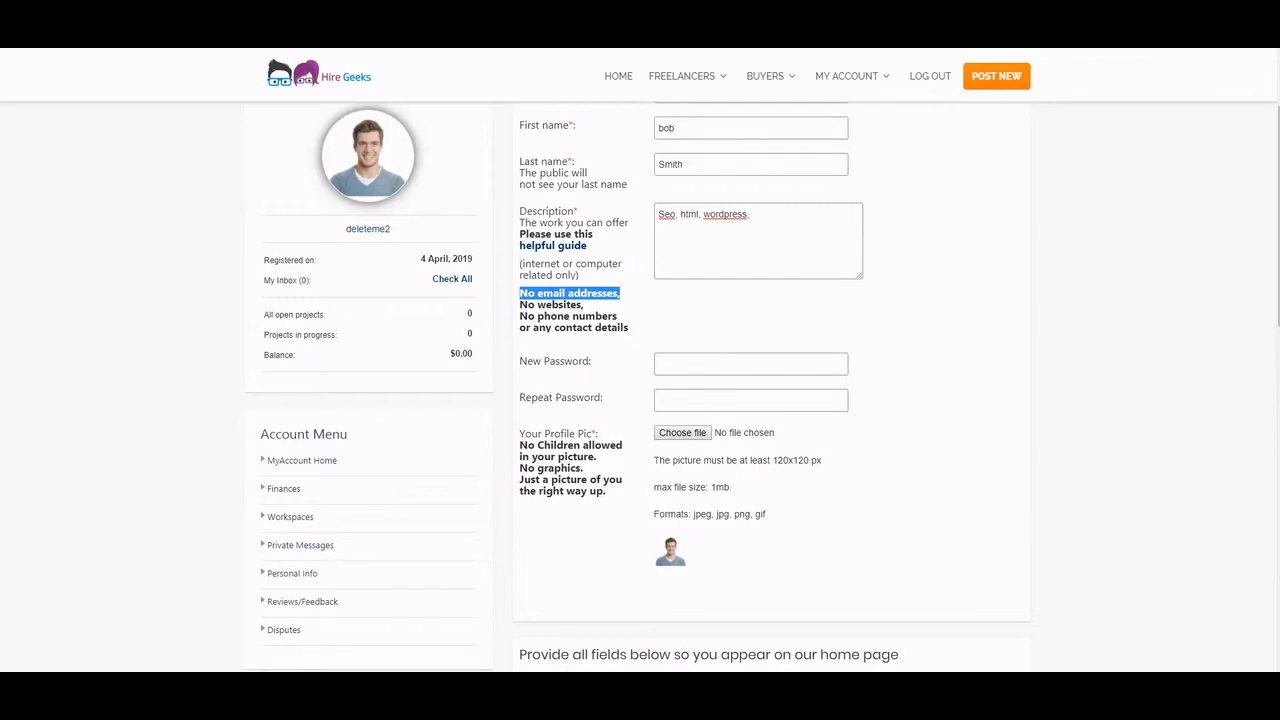
click(585, 305)
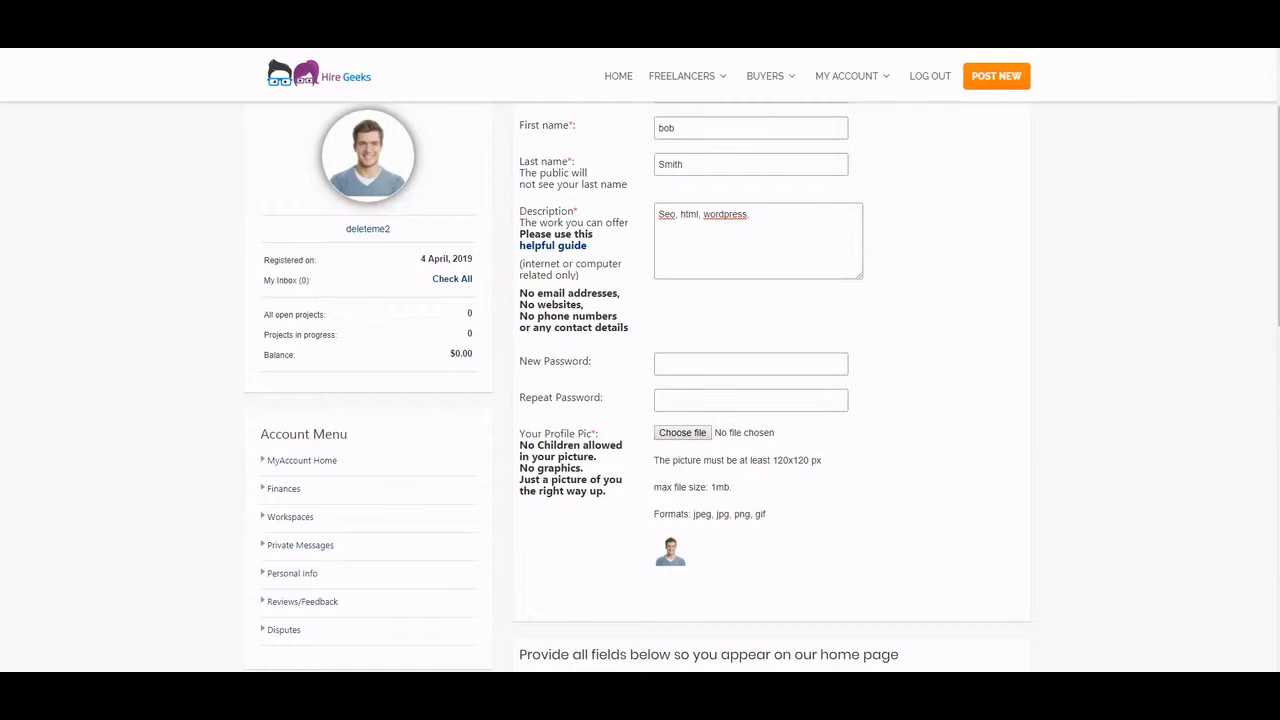
drag(628, 327, 544, 327)
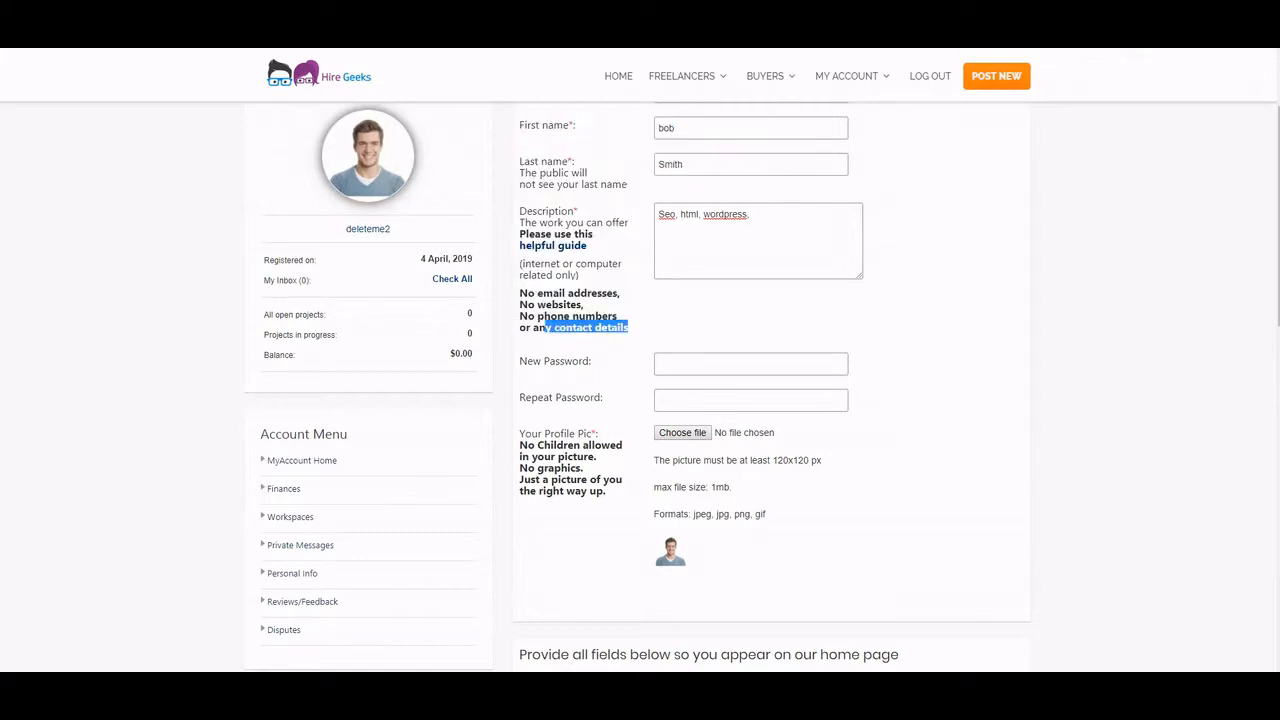
click(548, 326)
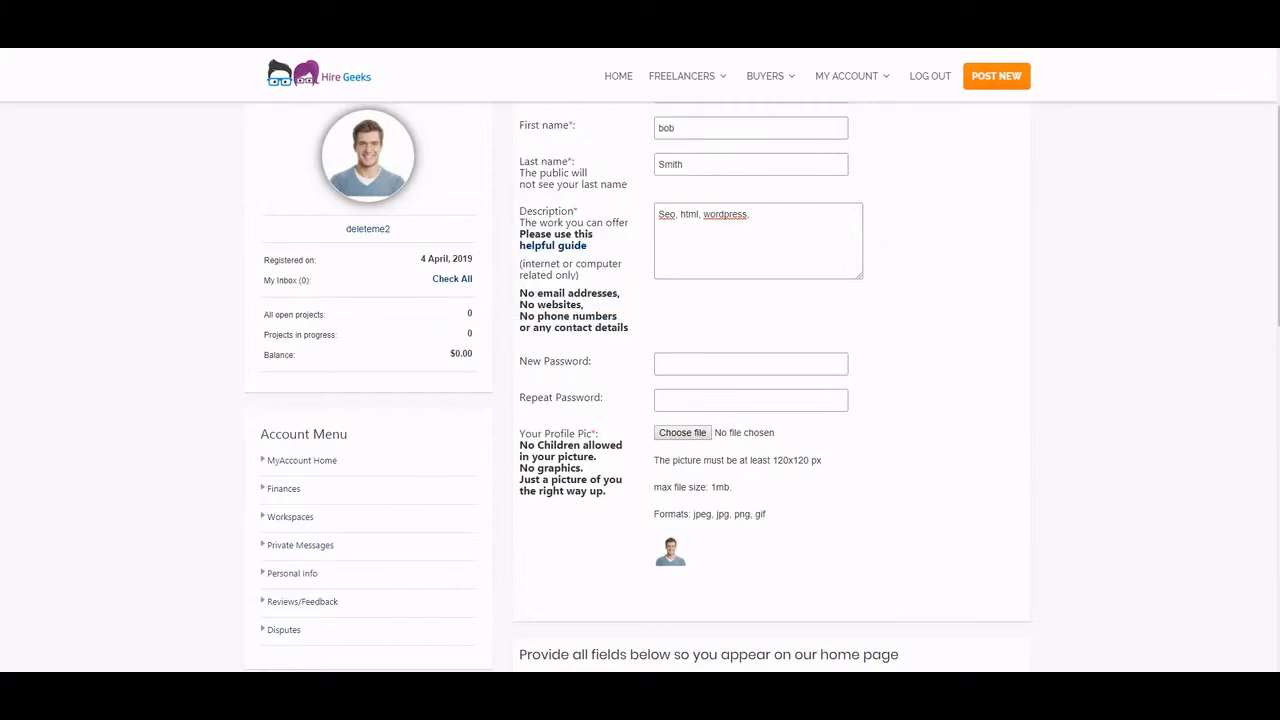
drag(628, 327, 538, 327)
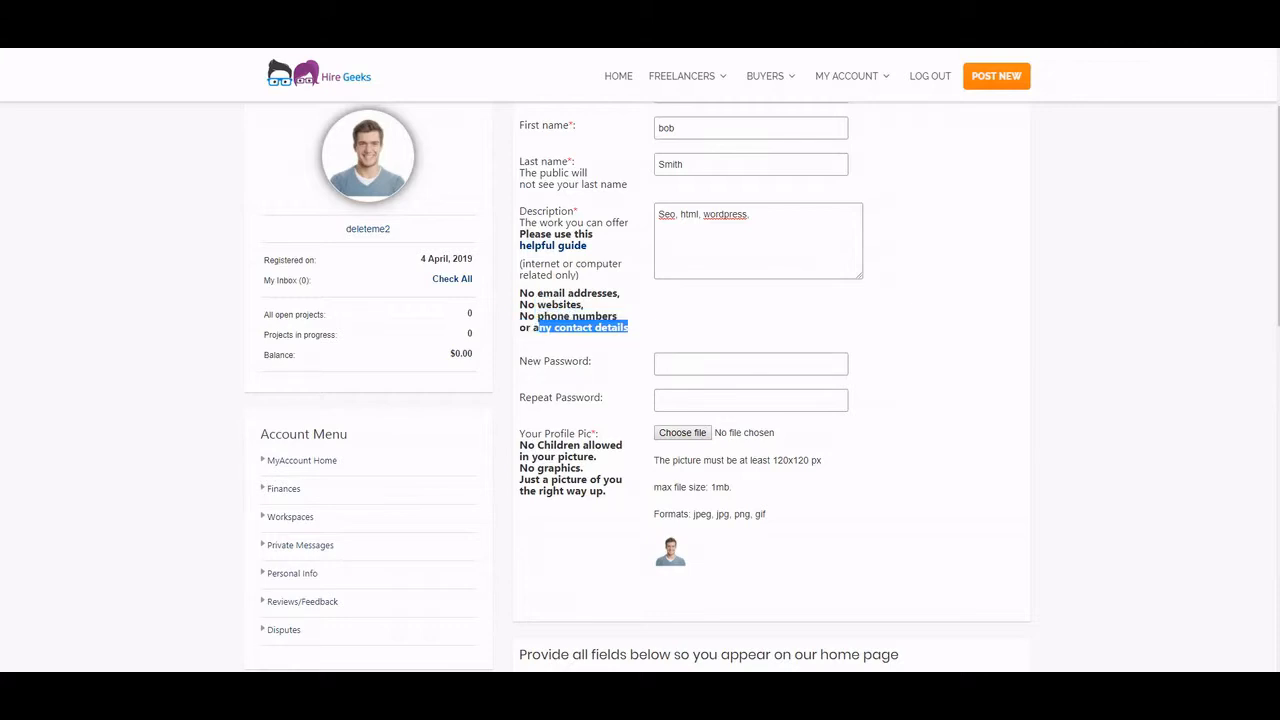
click(542, 327)
drag(520, 299, 573, 316)
click(628, 328)
click(757, 219)
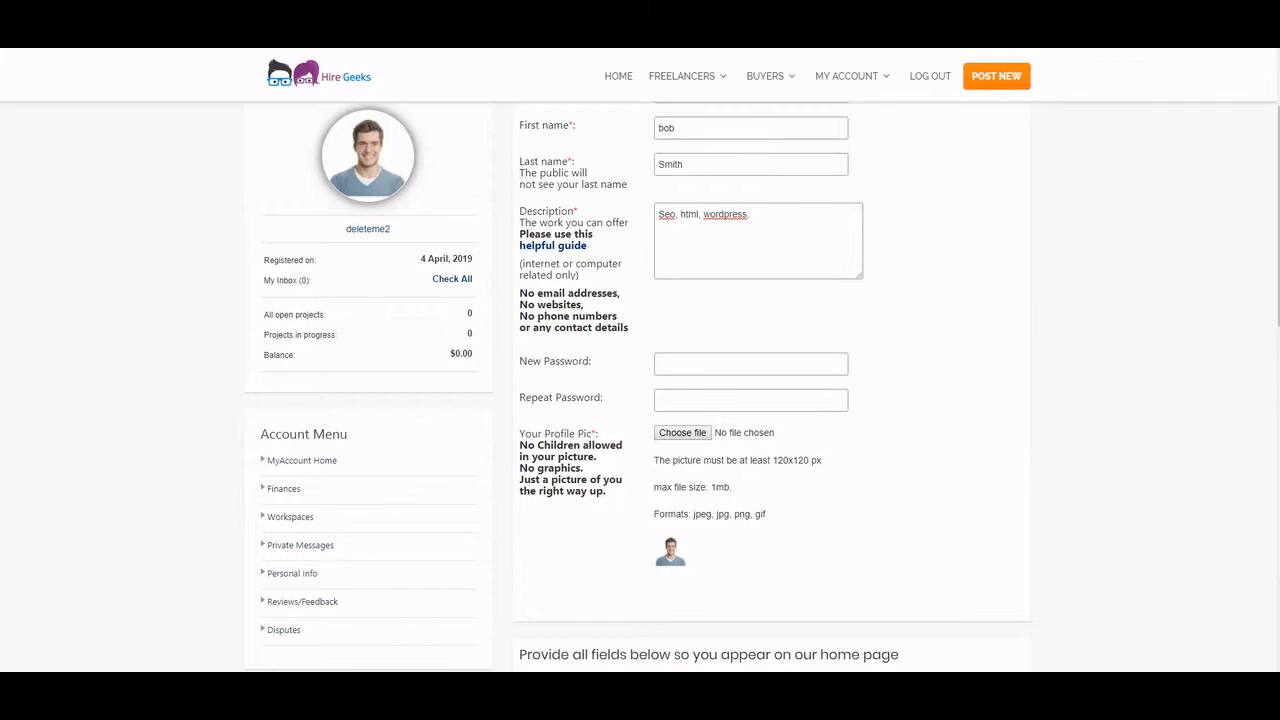
drag(519, 292, 630, 328)
click(634, 329)
drag(520, 293, 629, 328)
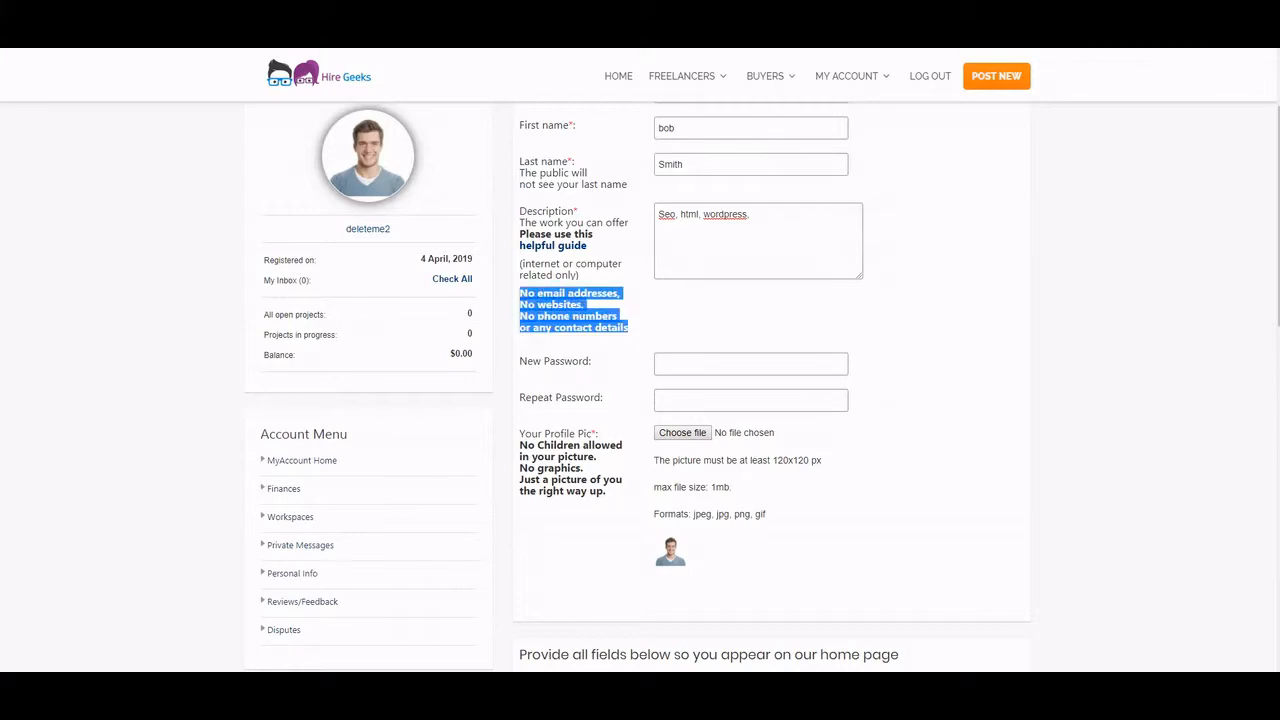
click(632, 328)
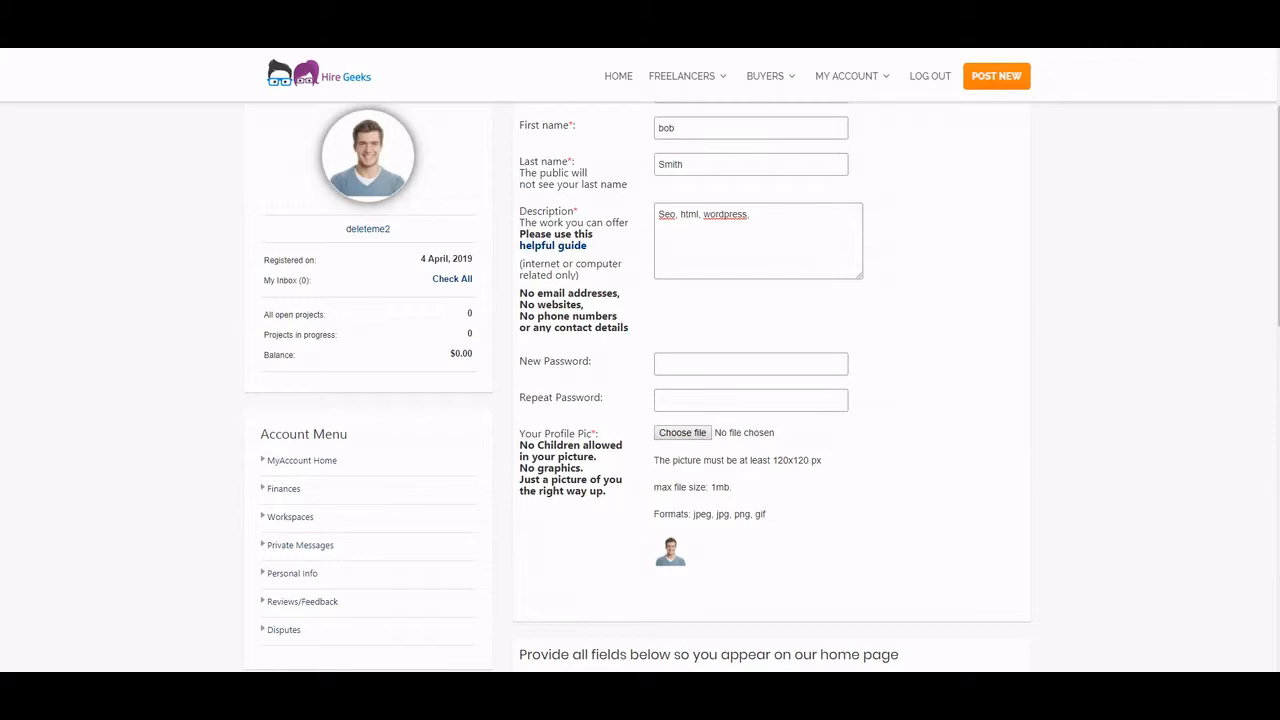
Step: Check the profile picture rules and the current picture thumbnail
scroll(637, 386, down, 1)
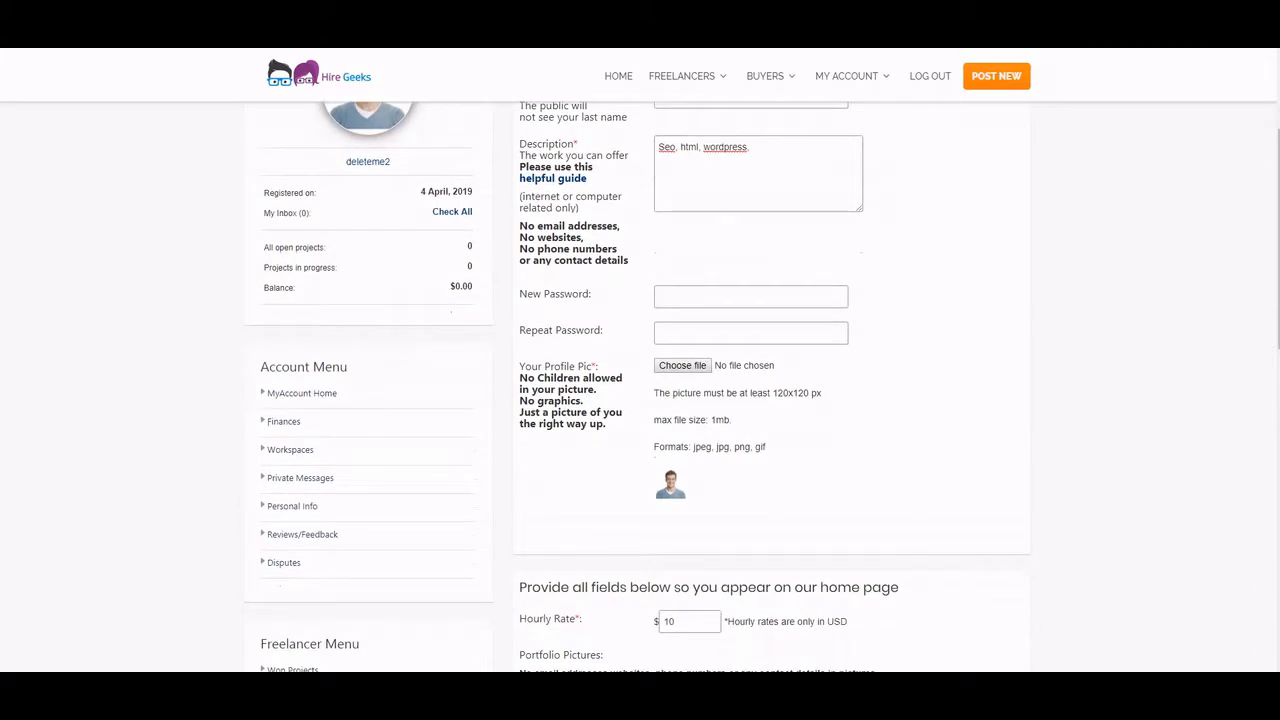
drag(519, 367, 598, 367)
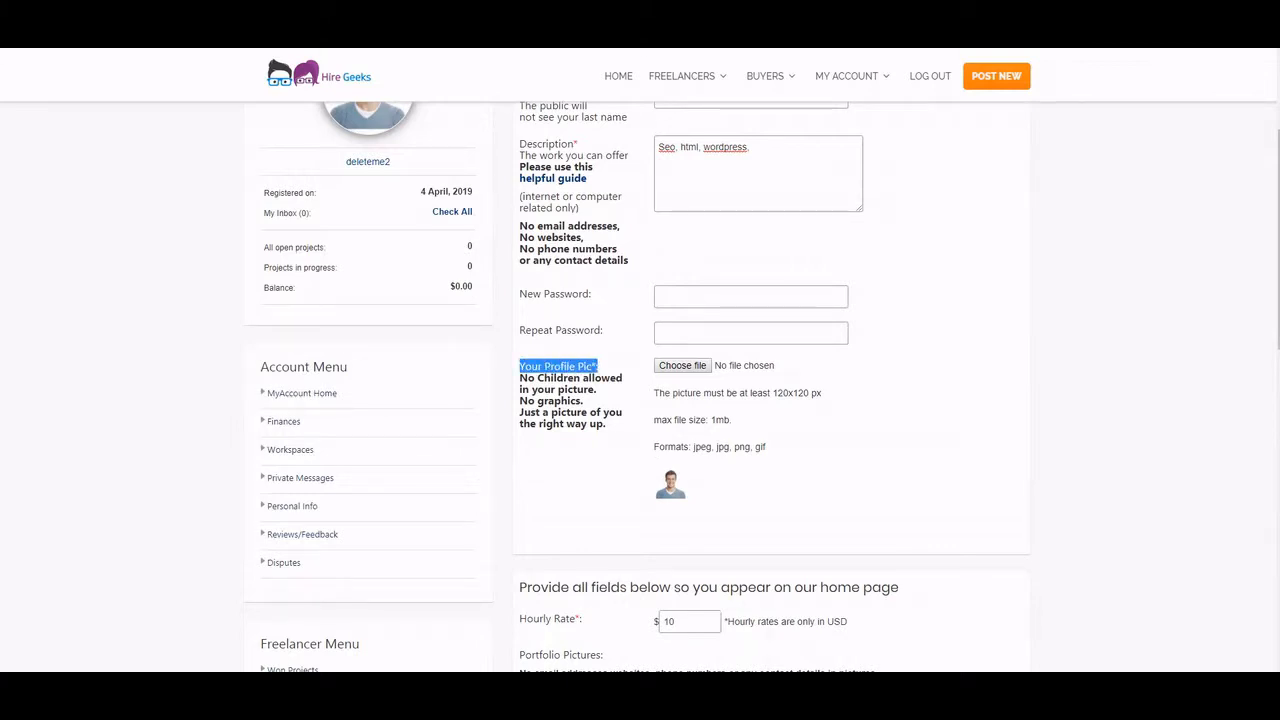
drag(520, 378, 609, 378)
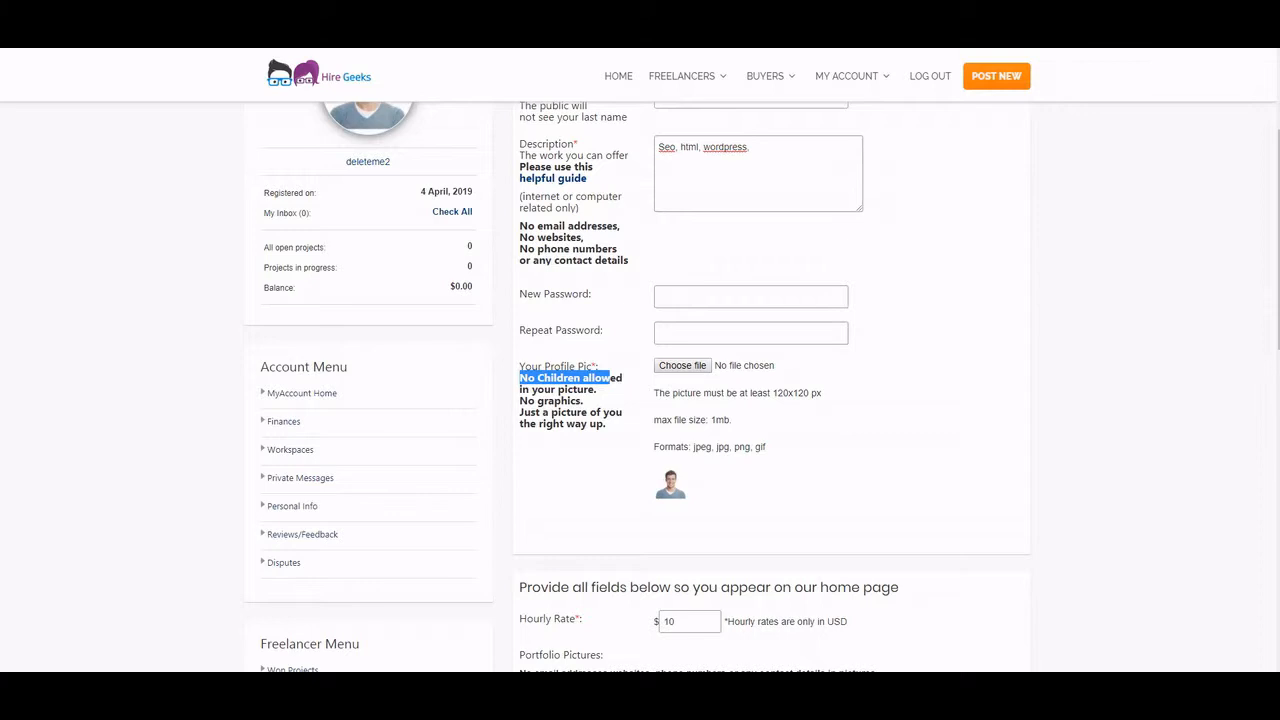
mouse_move(671, 484)
mouse_down()
mouse_move(700, 482)
mouse_move(682, 485)
mouse_up()
click(690, 484)
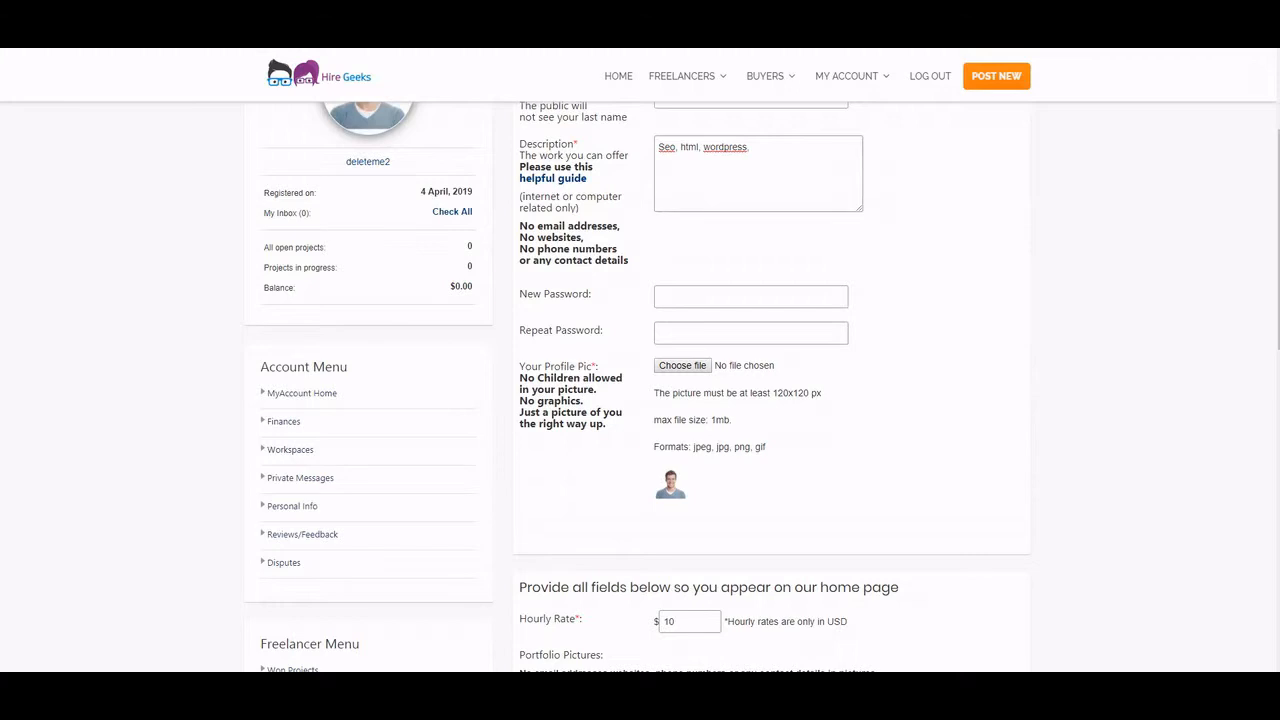
Step: Try hourly rates of 5, 50 and 100 USD, and re-enter 10
scroll(640, 400, down, 1)
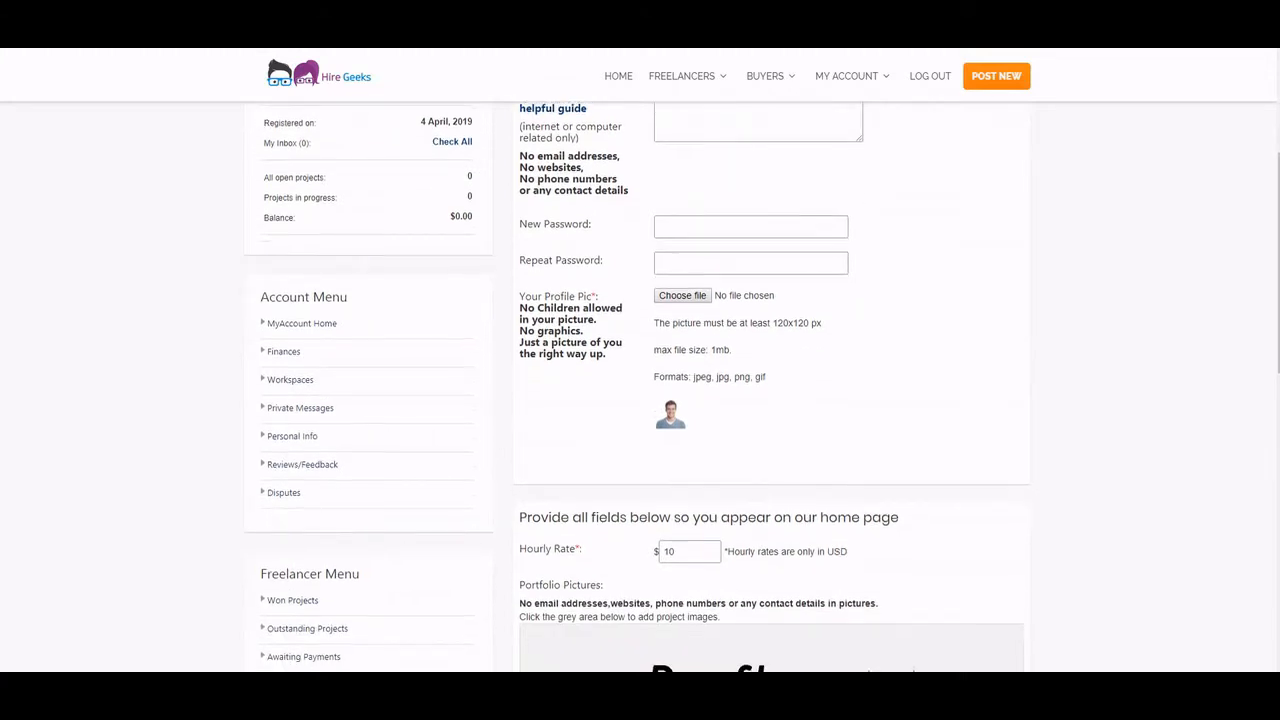
scroll(640, 400, down, 2)
scroll(640, 400, down, 2)
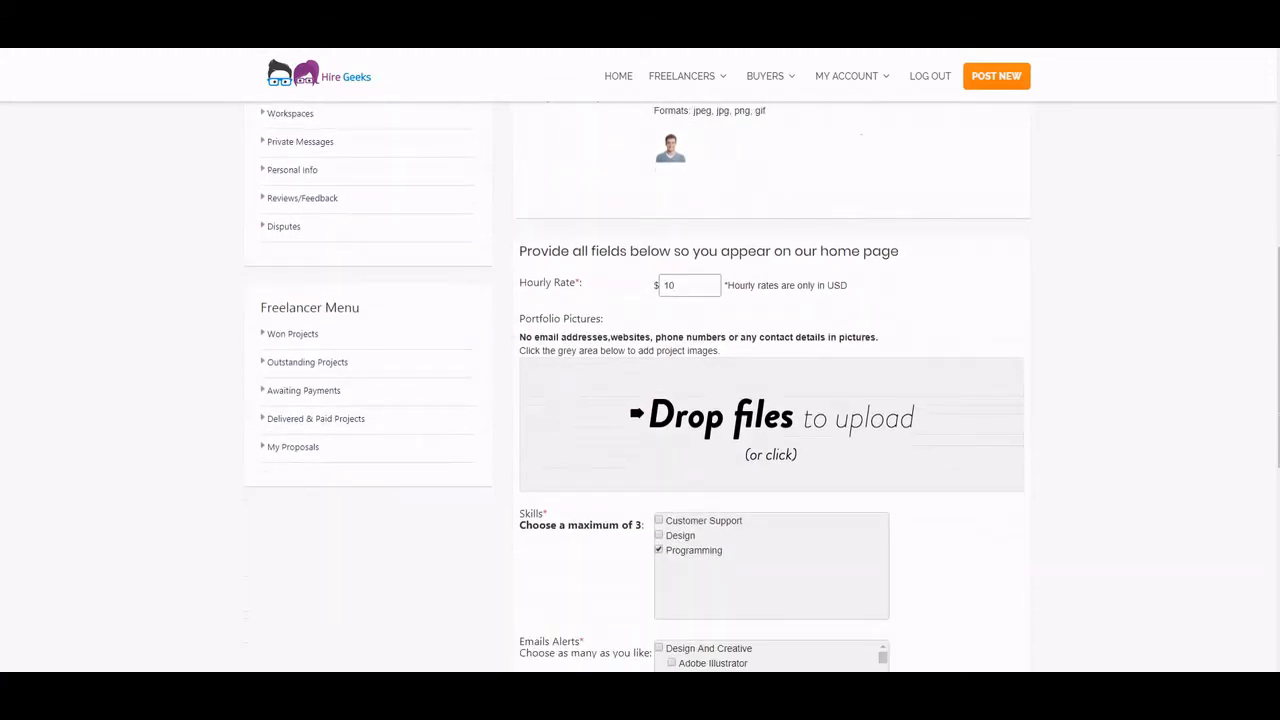
drag(519, 283, 582, 283)
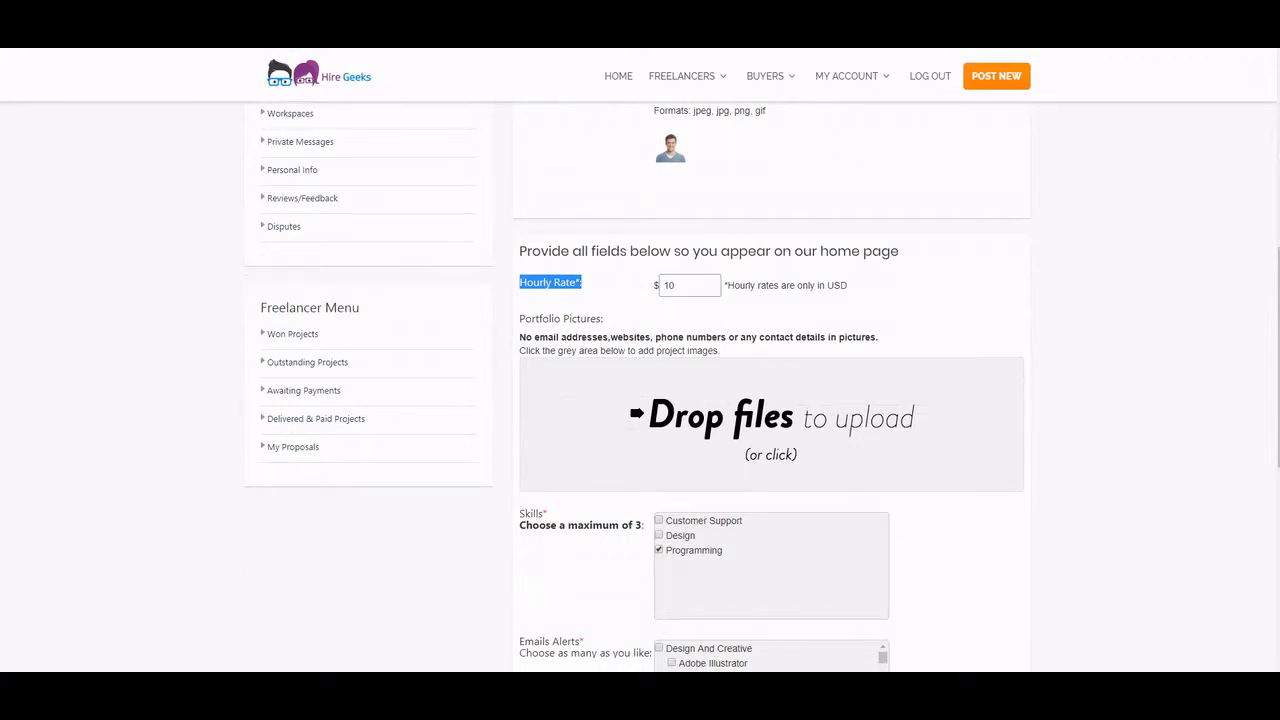
click(590, 285)
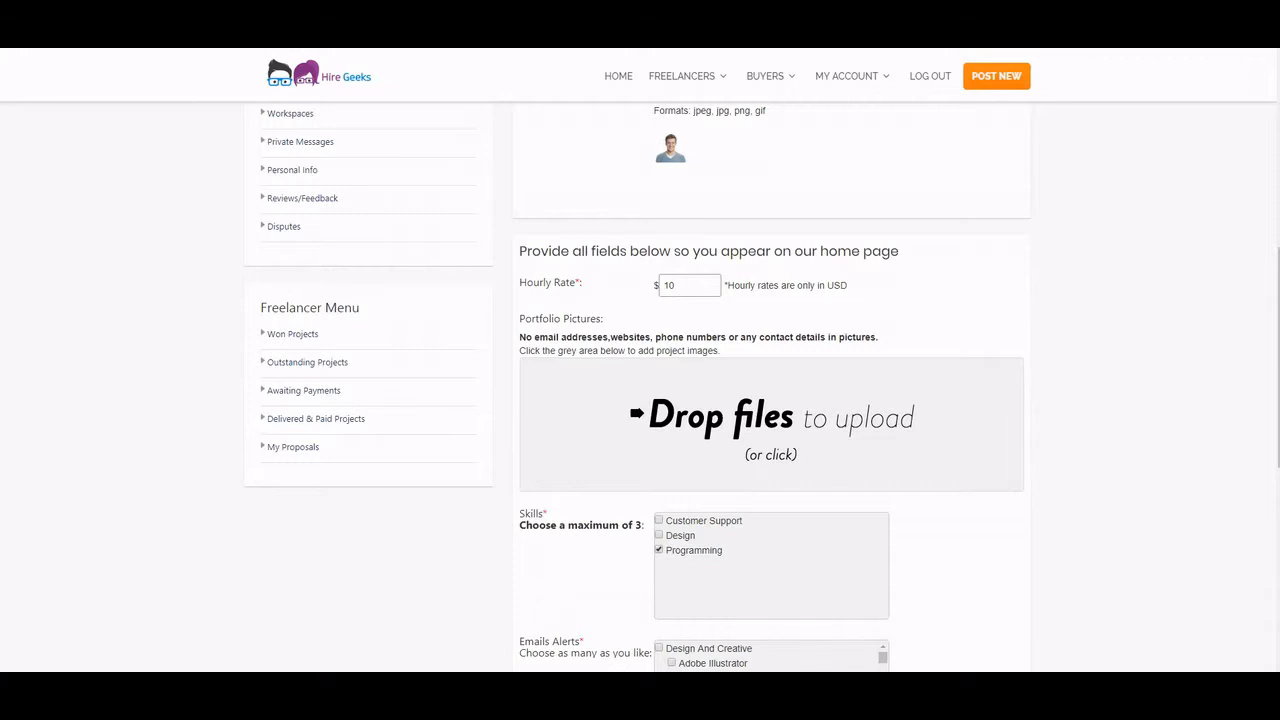
double_click(678, 286)
text(5)
double_click(674, 286)
text(50)
key(ctrl+a)
text(100)
key(shift+Left)
key(shift+Left)
key(shift+Left)
text(10)
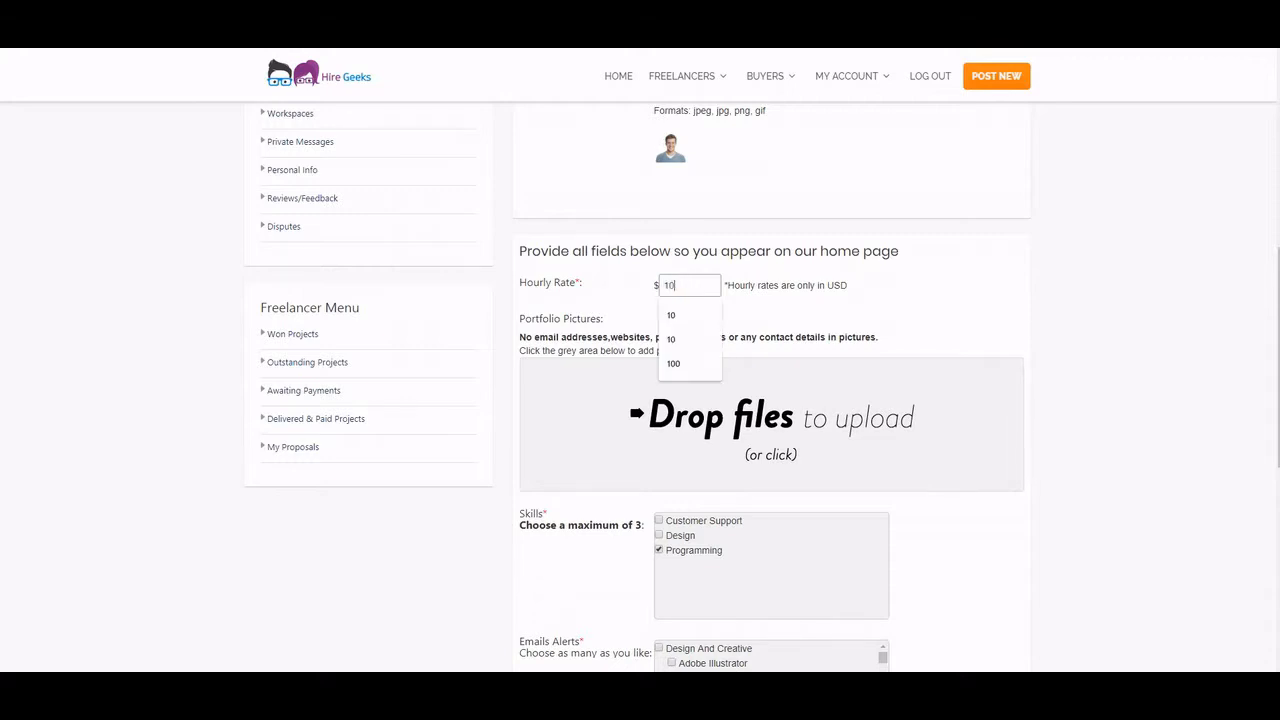
key(Return)
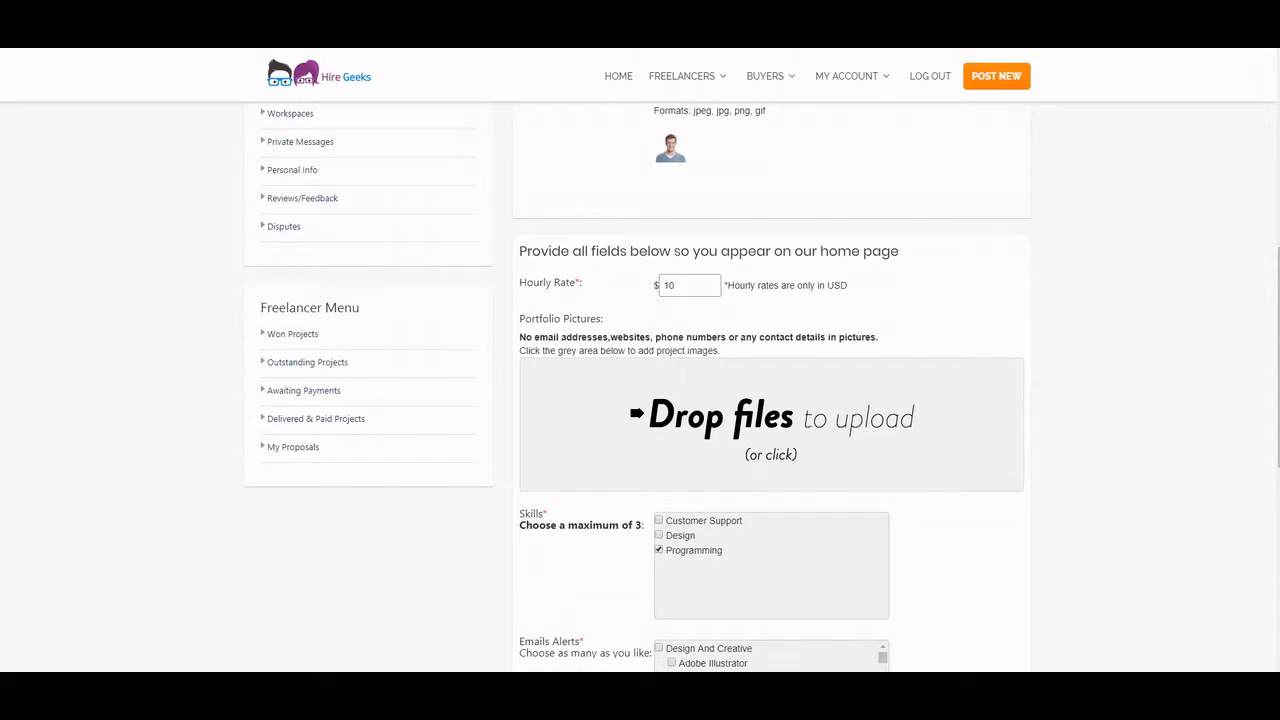
Step: Try adding .00 to the hourly rate, and remove the decimals again
click(689, 286)
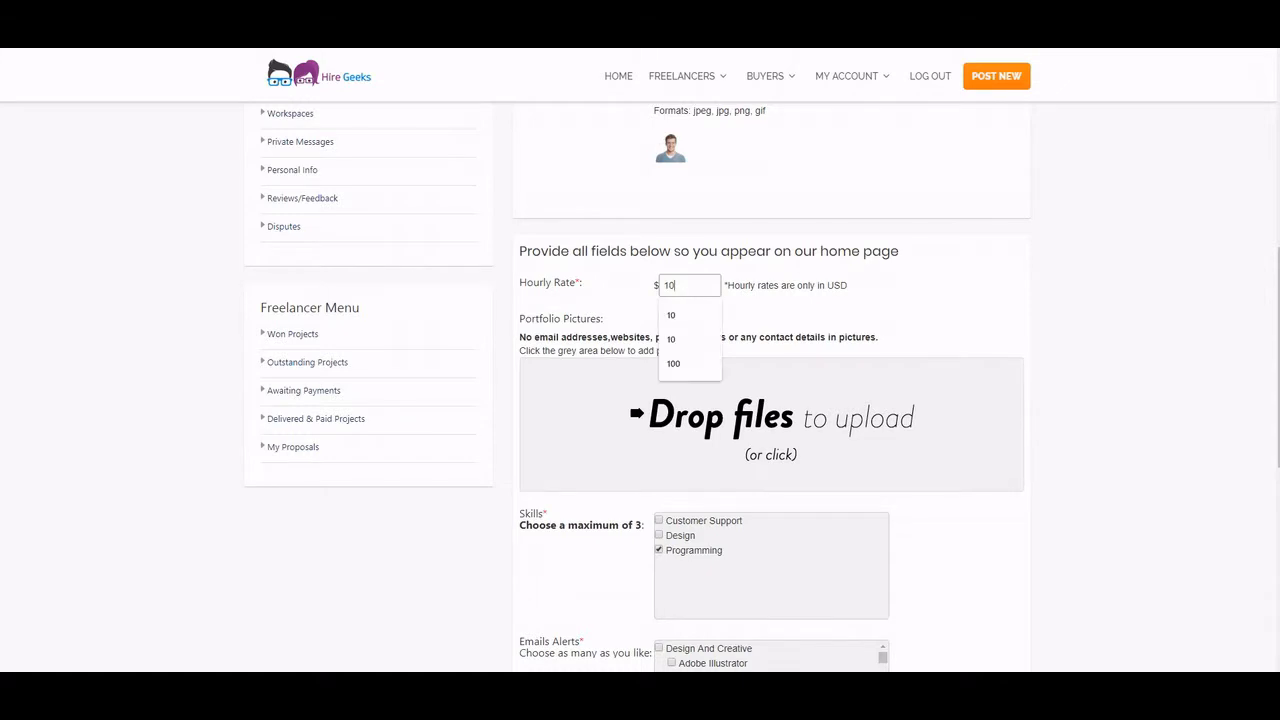
text(.00)
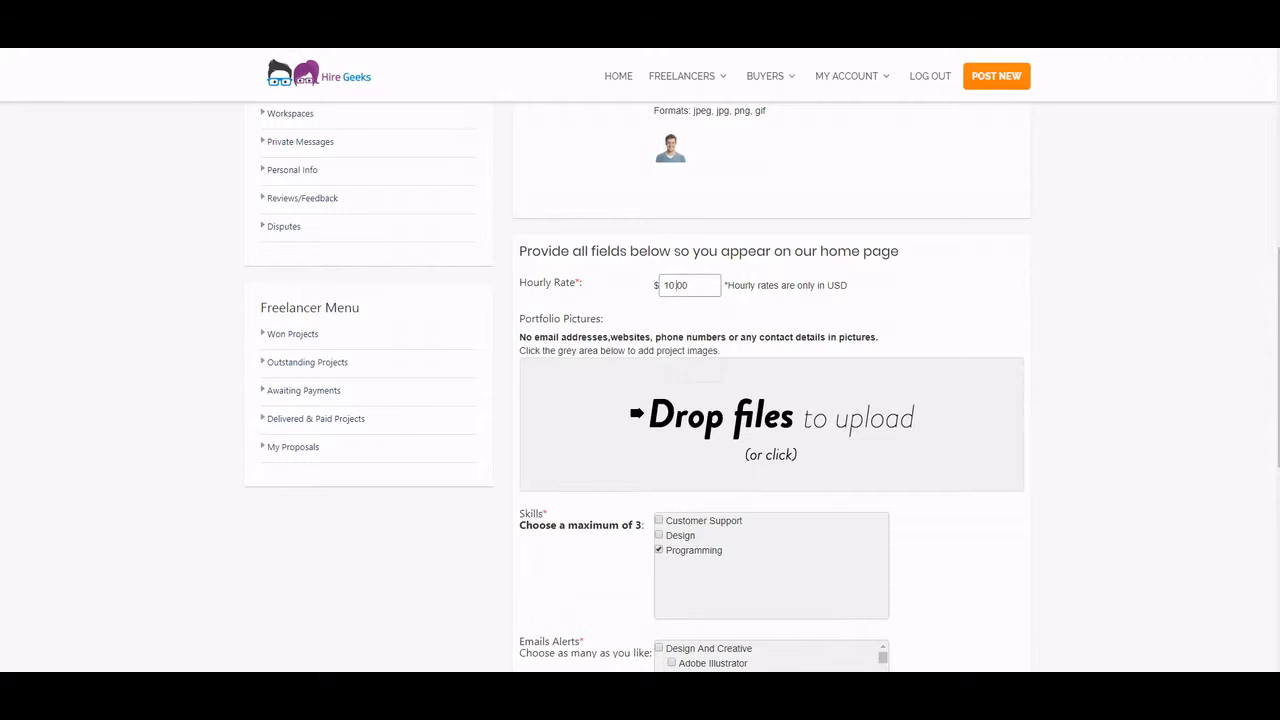
key(Delete)
key(Delete)
key(Delete)
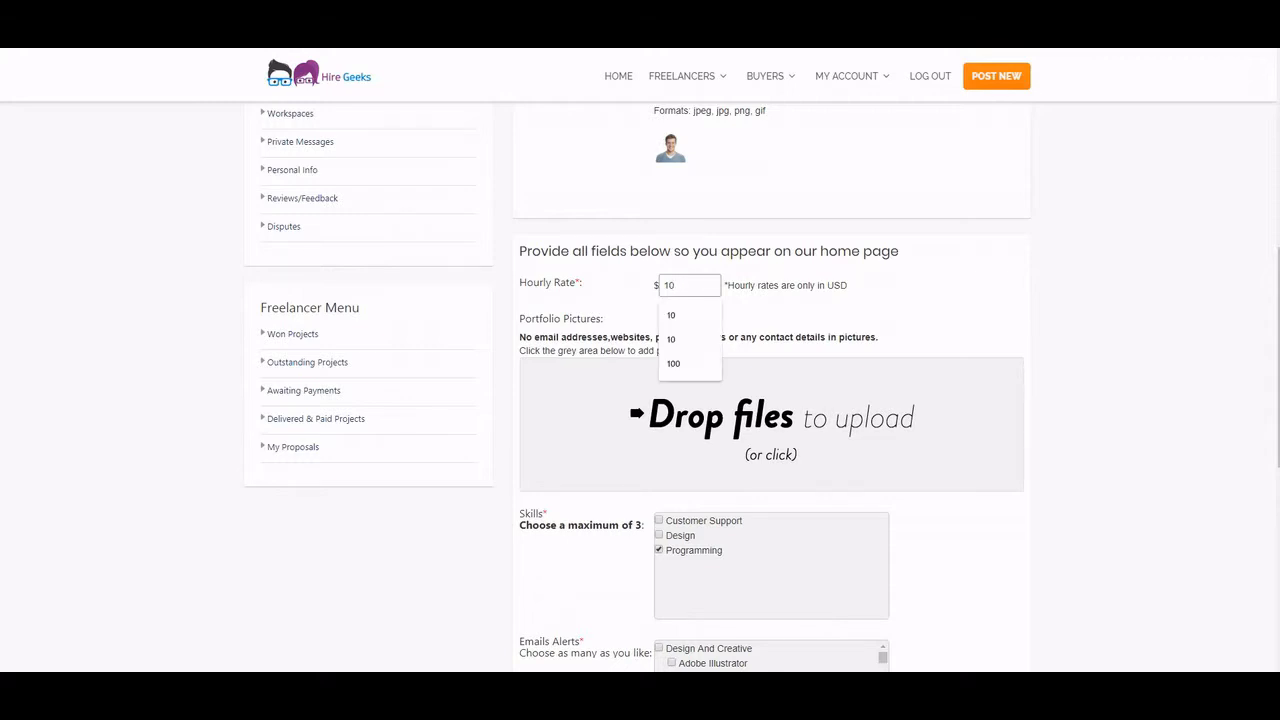
Step: Try hourly rates of 5 and 100 USD, and set the rate to 10
key(ctrl+a)
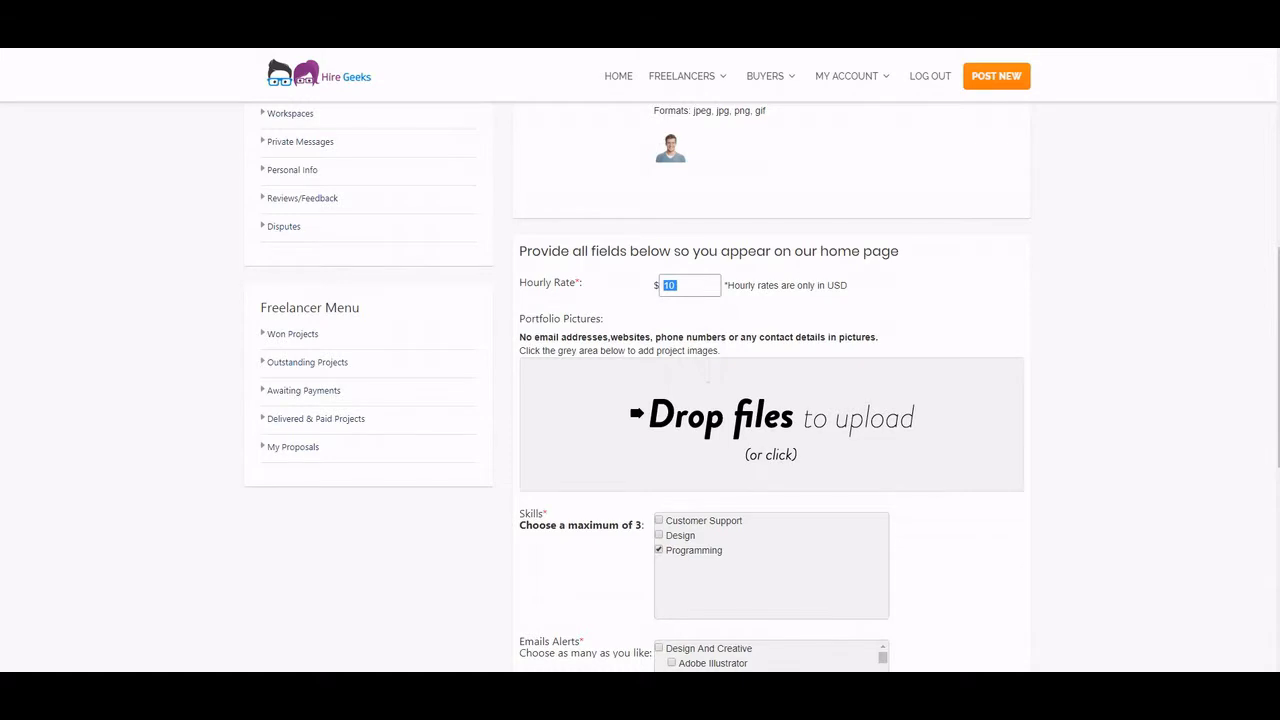
text(5)
key(ctrl+a)
text(100)
drag(826, 285, 848, 285)
click(862, 287)
click(862, 287)
double_click(672, 286)
text(10)
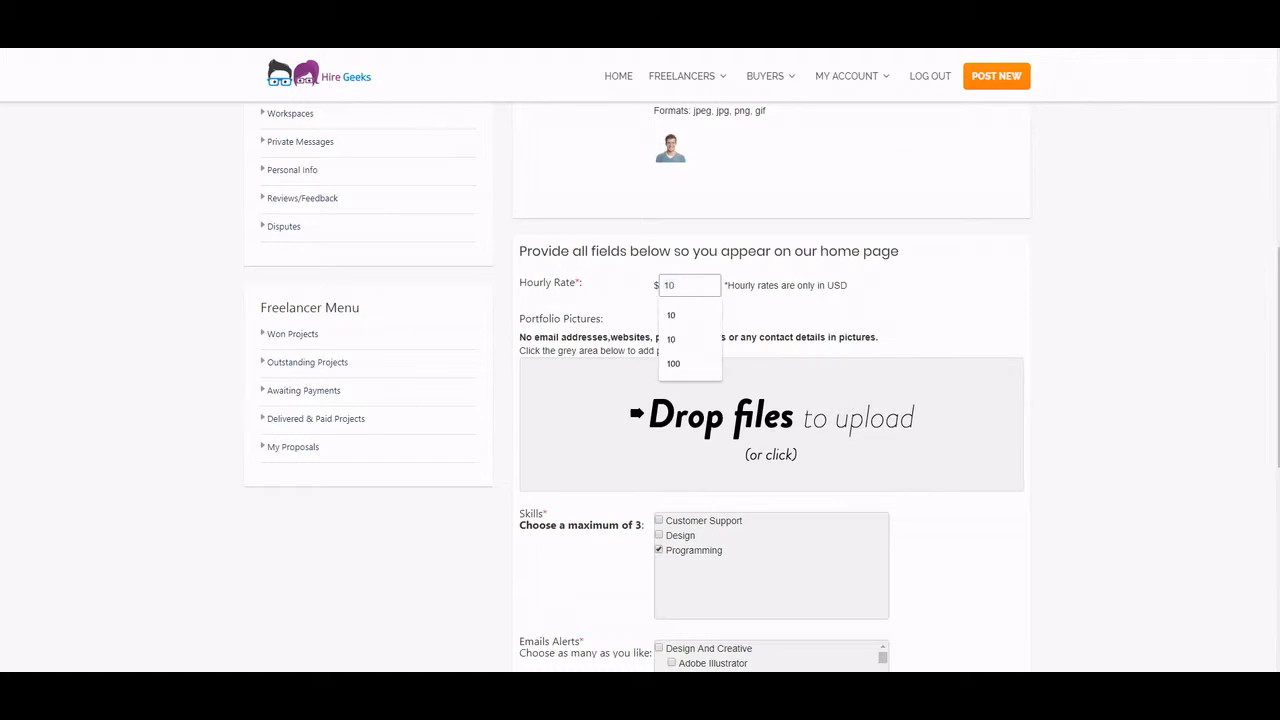
key(Escape)
Step: Examine the Portfolio Pictures section of the form
scroll(770, 400, down, 1)
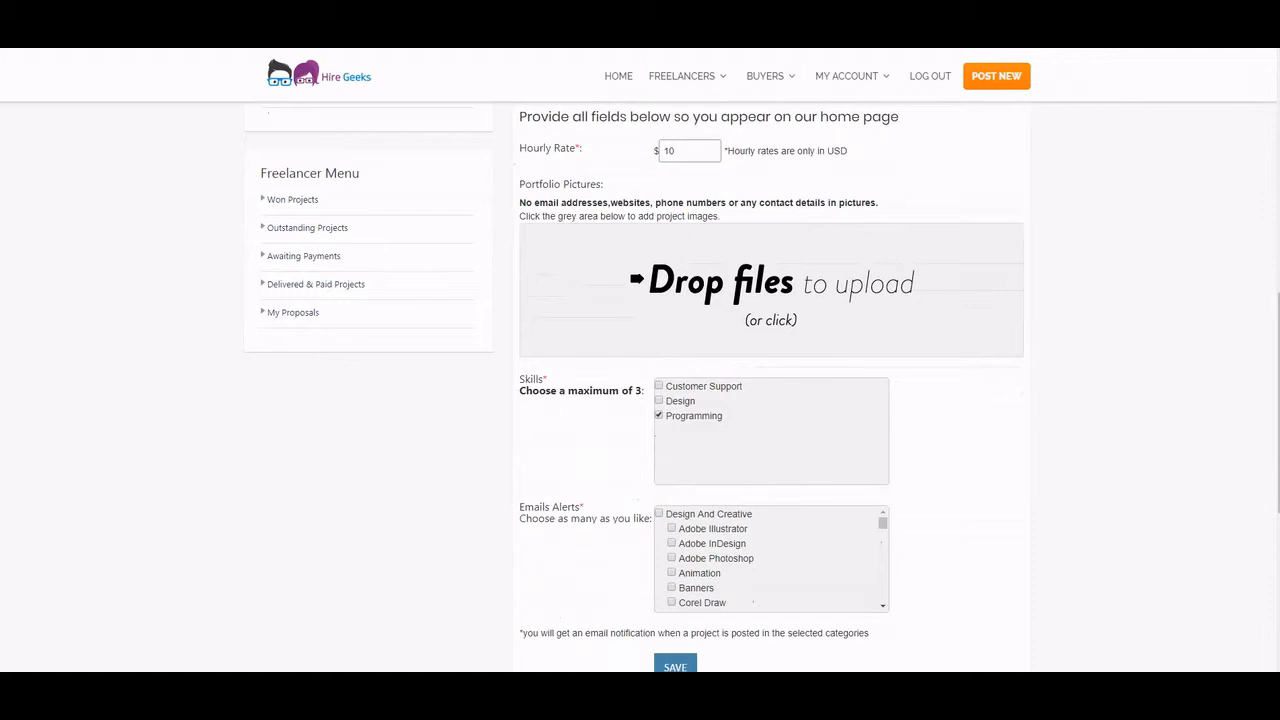
drag(524, 184, 603, 184)
click(606, 185)
Step: Review the Skills section and its limit on how many skills can be chosen
scroll(640, 386, down, 3)
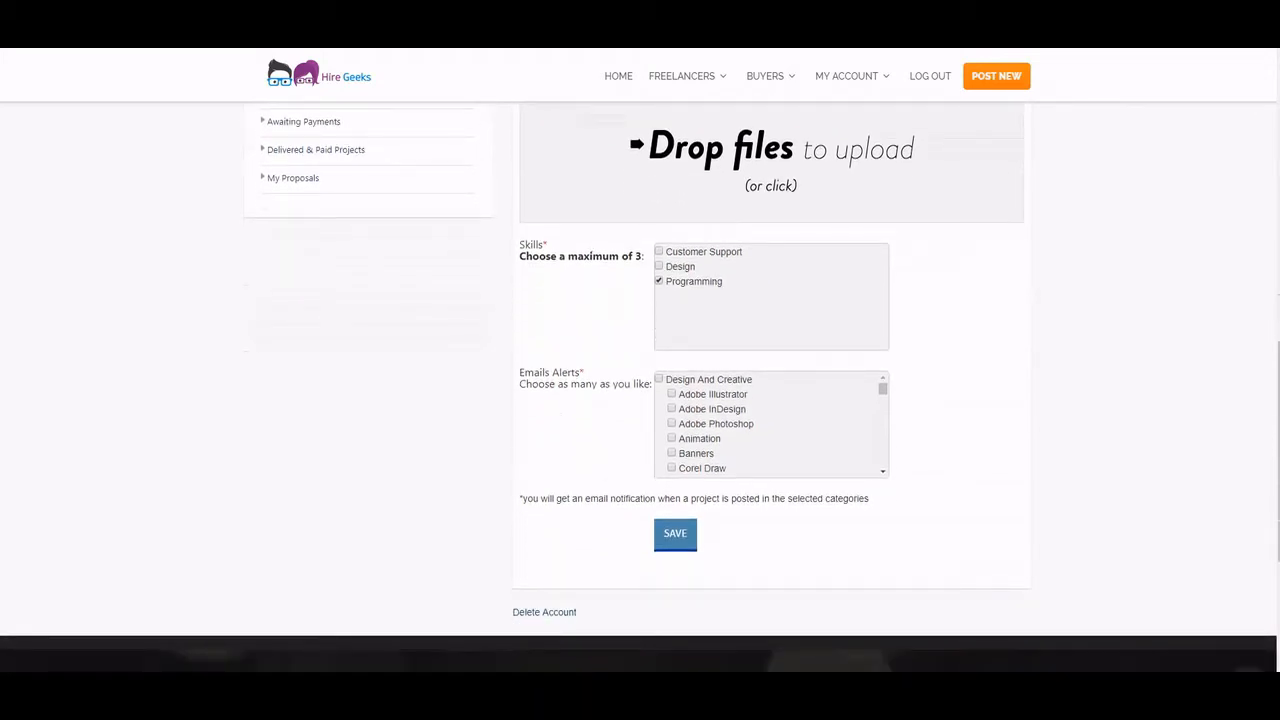
drag(520, 245, 548, 245)
click(548, 246)
drag(520, 257, 646, 257)
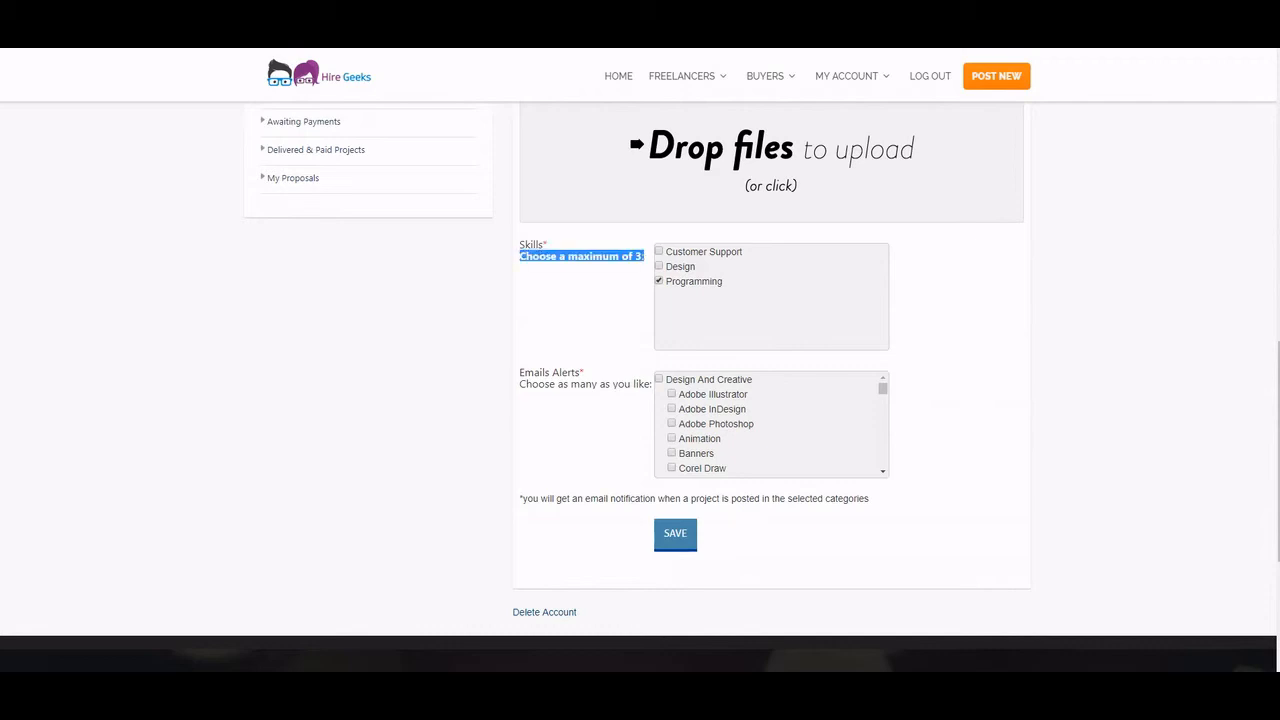
click(639, 265)
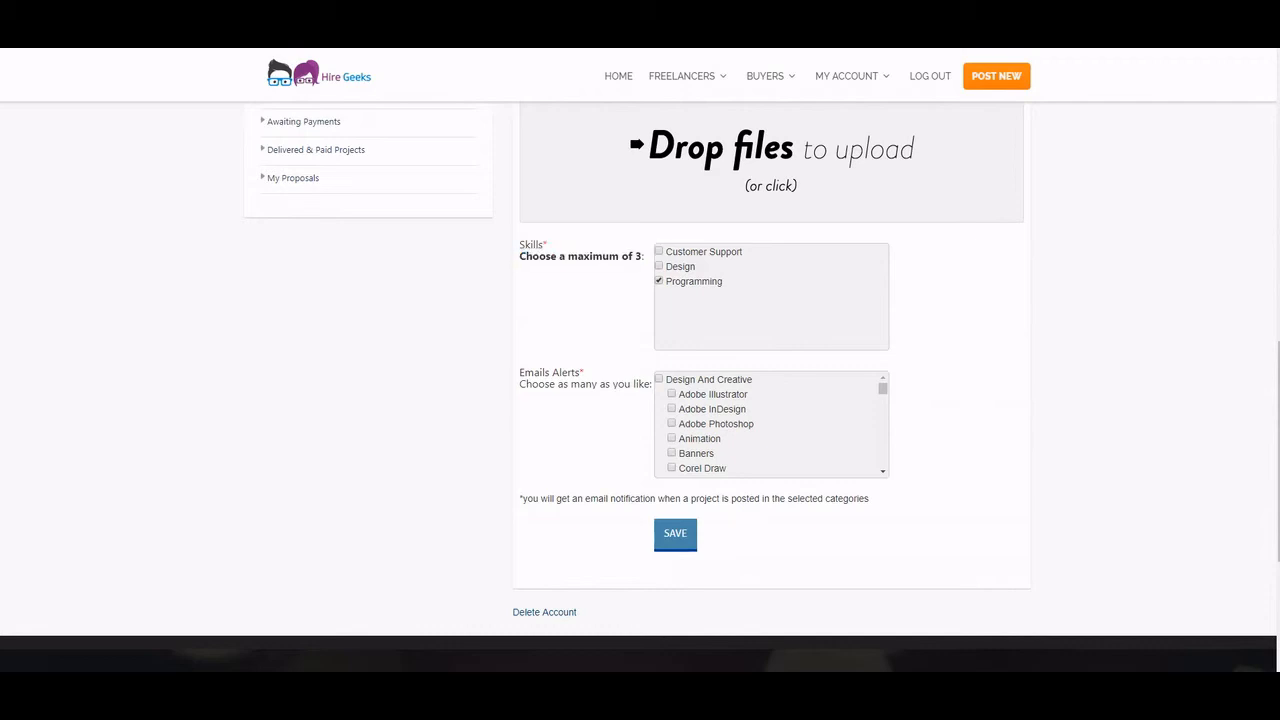
drag(520, 257, 636, 257)
click(636, 262)
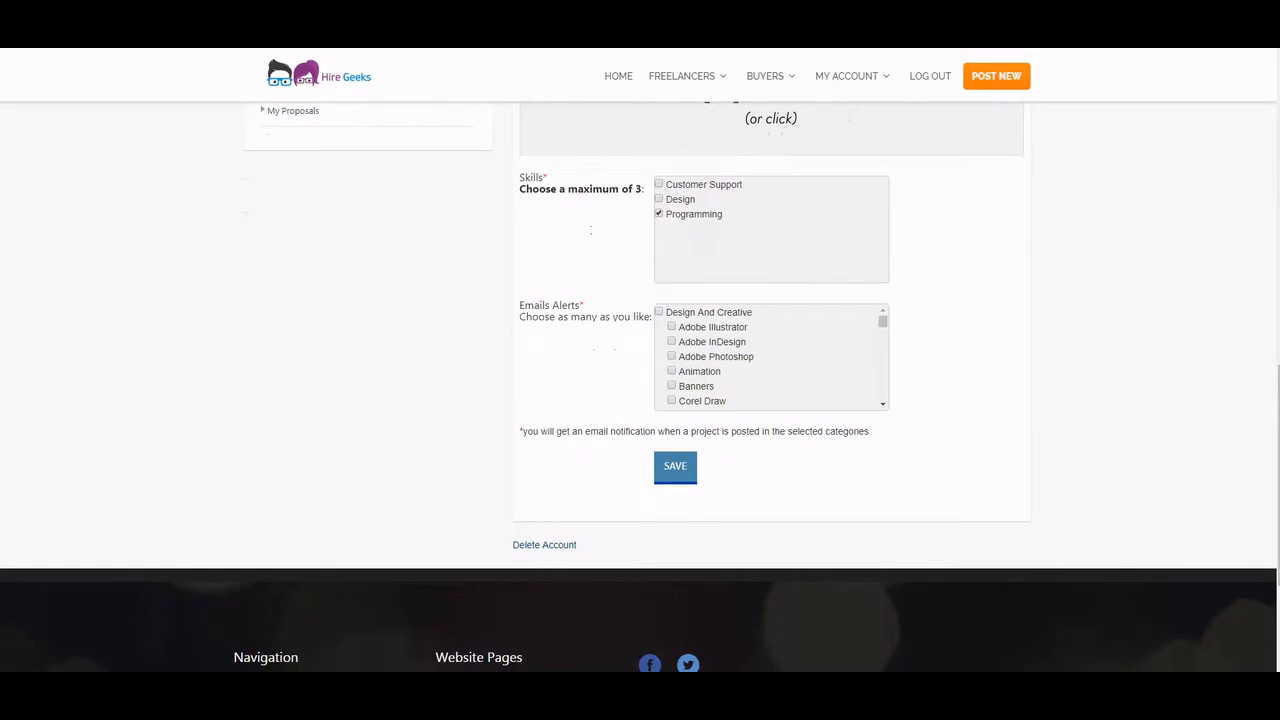
Step: Look through the Emails Alerts categories, from Design And Creative to Programmers and Developers
drag(519, 177, 584, 305)
click(583, 306)
click(598, 349)
click(596, 342)
scroll(771, 357, down, 3)
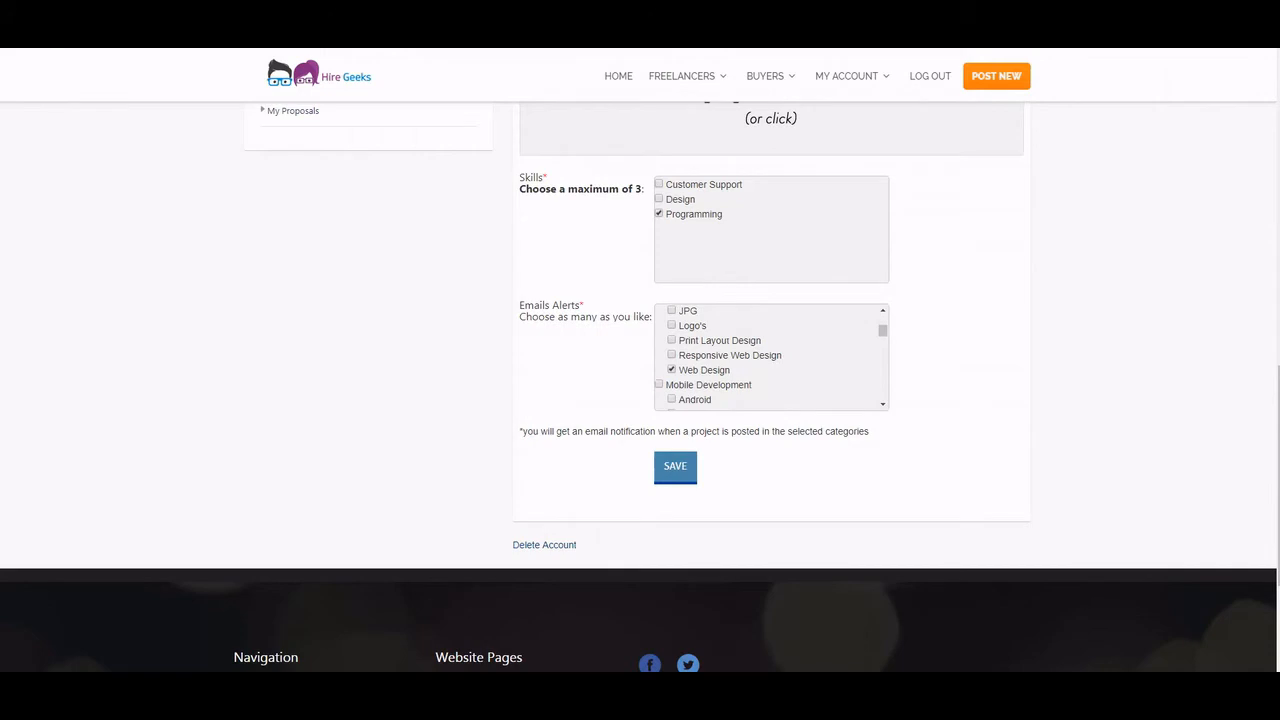
scroll(771, 357, down, 3)
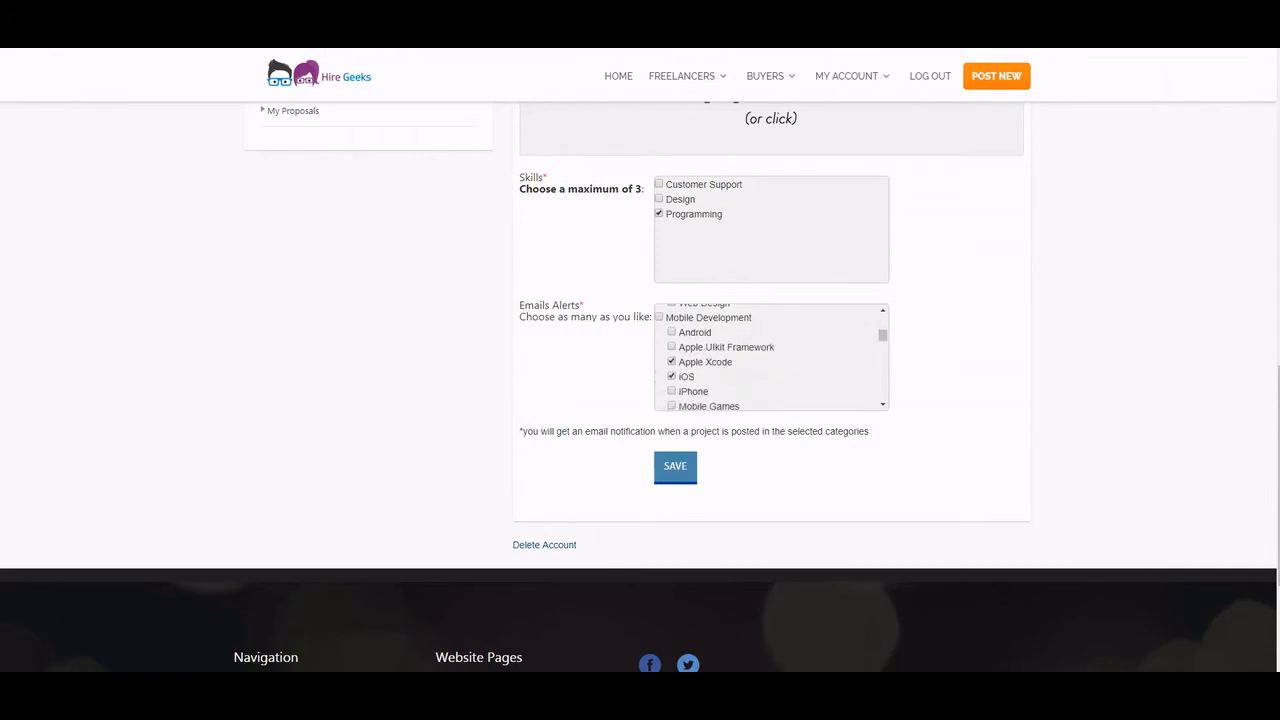
scroll(771, 357, up, 2)
scroll(771, 357, down, 3)
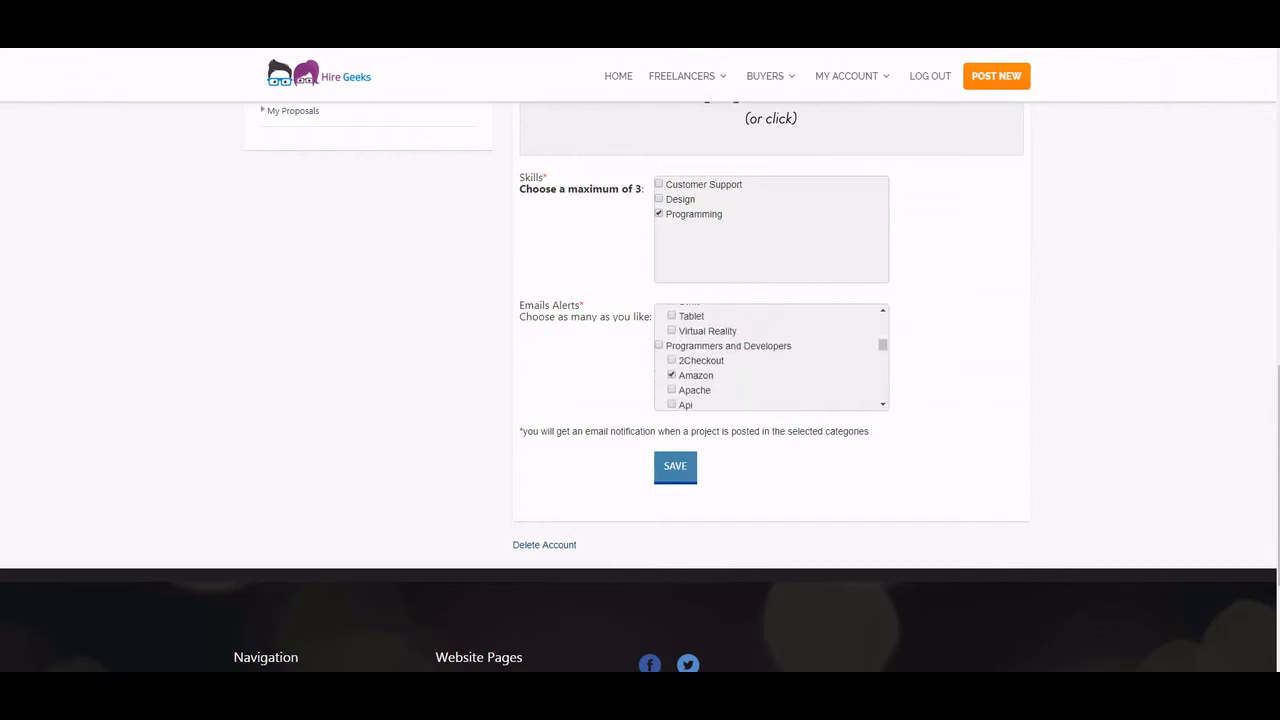
Step: Choose email alerts for Browser, Chrome, Cpanel, Cron and Email under Programmers and Developers, plus Virtual Reality under Mobile Development
scroll(771, 357, down, 2)
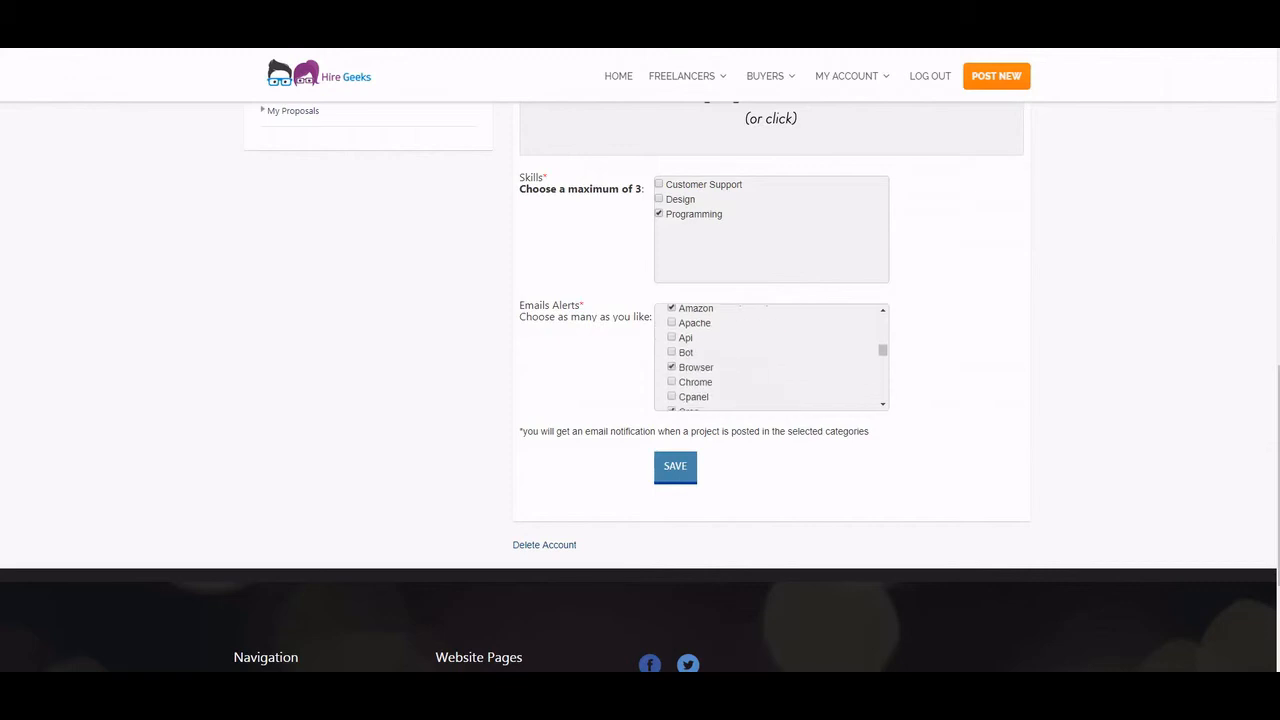
scroll(771, 357, down, 2)
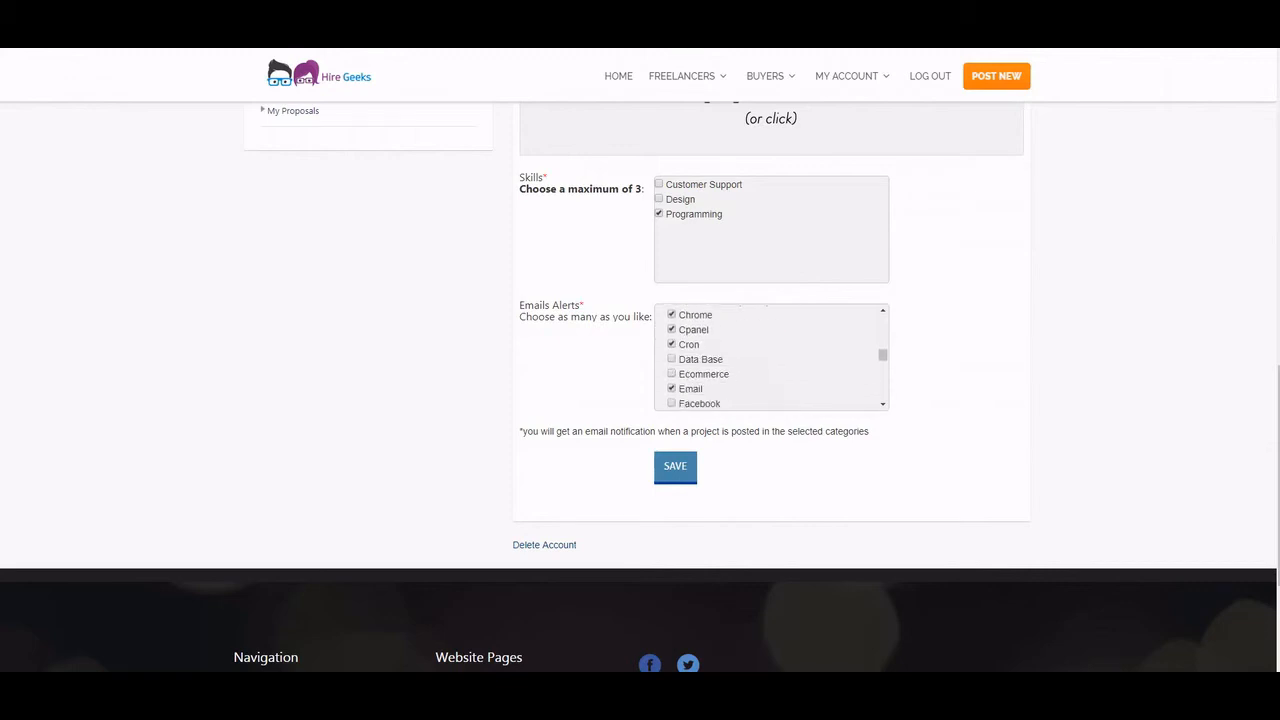
scroll(771, 357, up, 4)
scroll(771, 357, down, 5)
scroll(771, 357, up, 5)
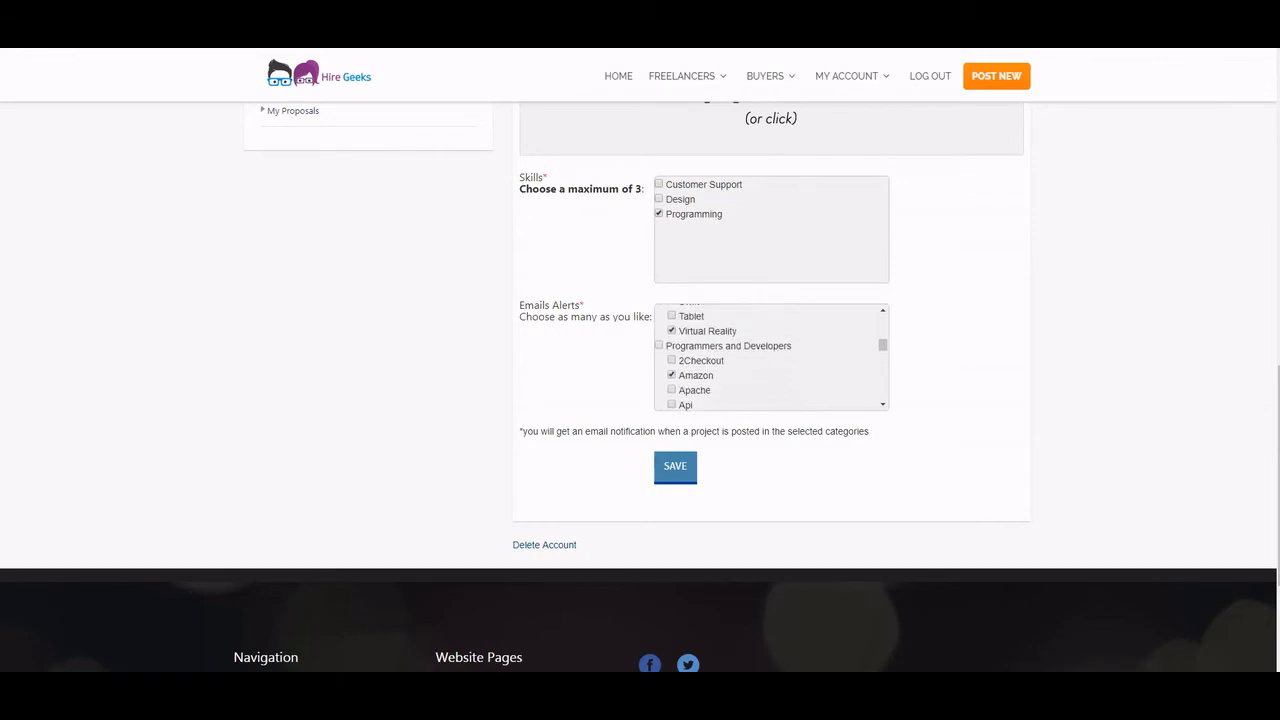
scroll(771, 357, down, 10)
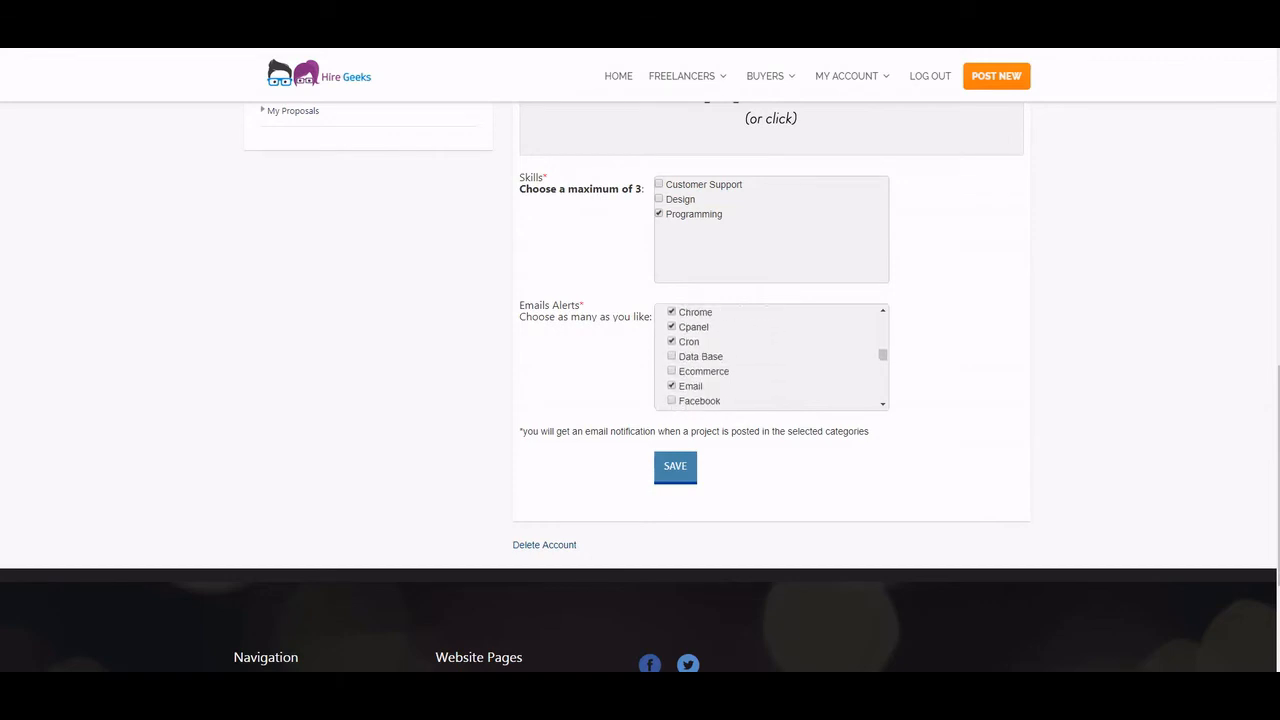
Step: Review the email alert choices across the Mobile Development and Programmers and Developers categories
scroll(771, 357, up, 9)
scroll(771, 357, up, 4)
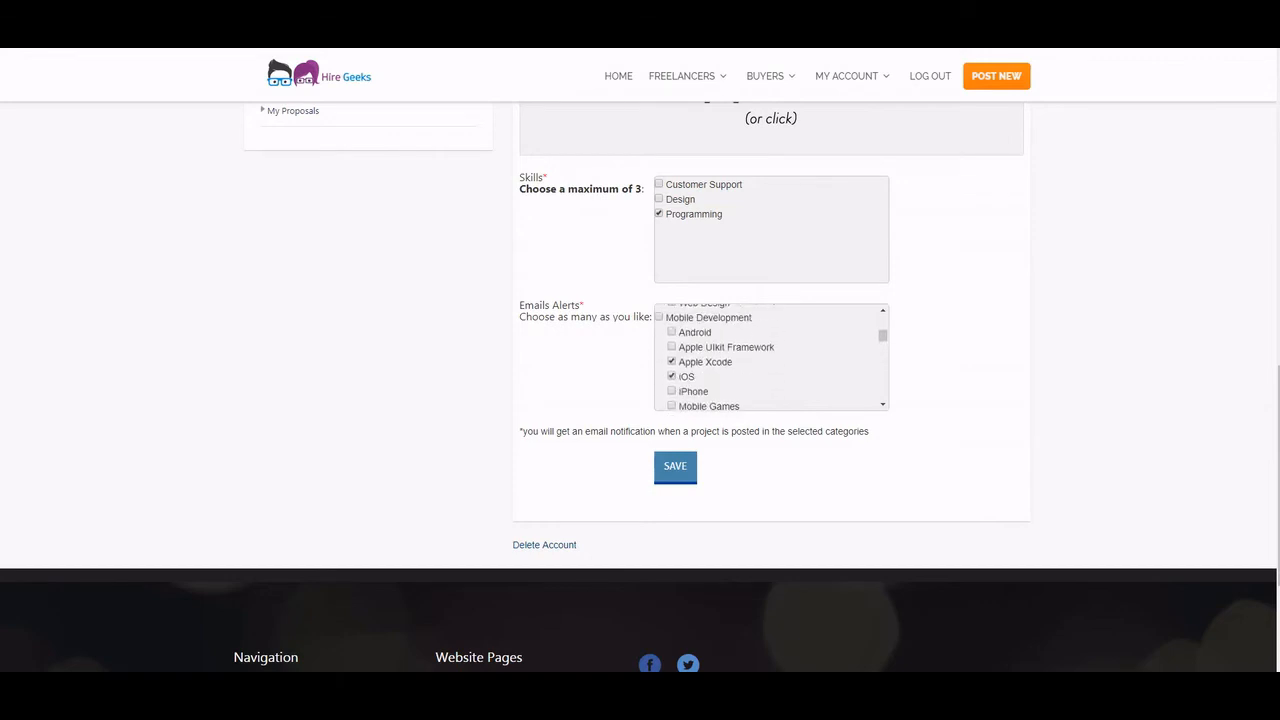
scroll(771, 357, down, 1)
scroll(771, 357, down, 3)
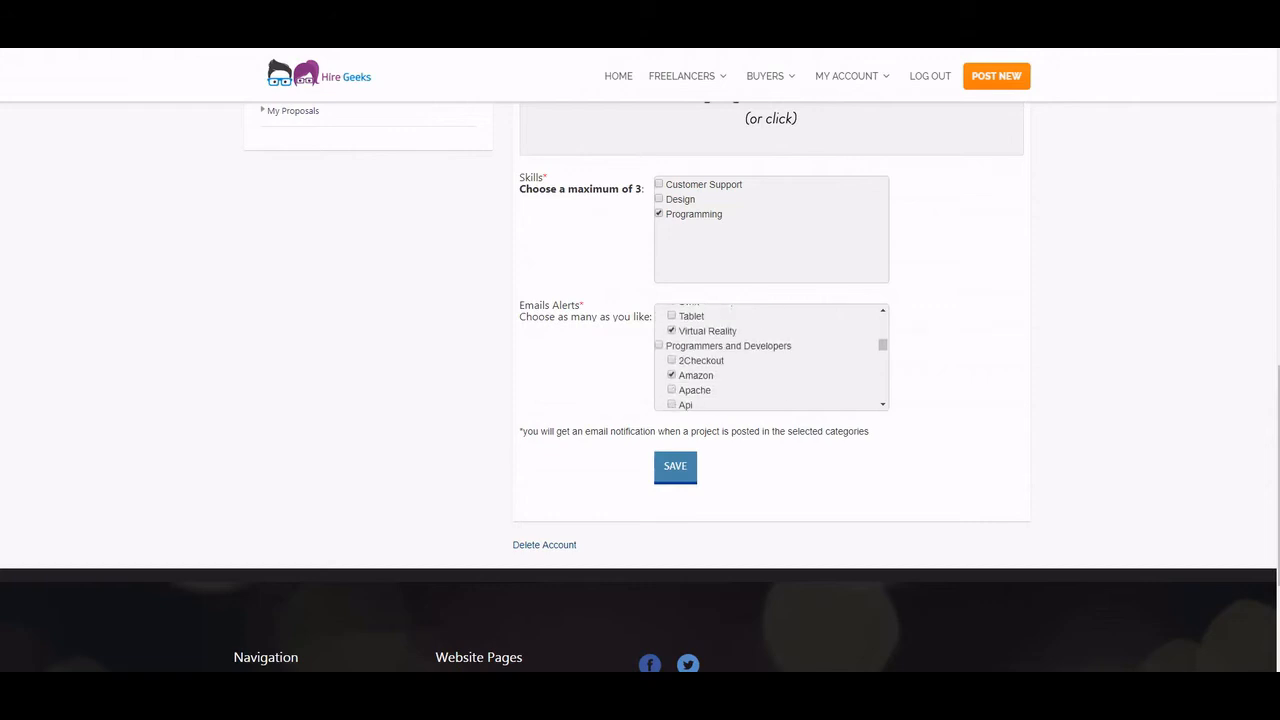
scroll(771, 357, up, 2)
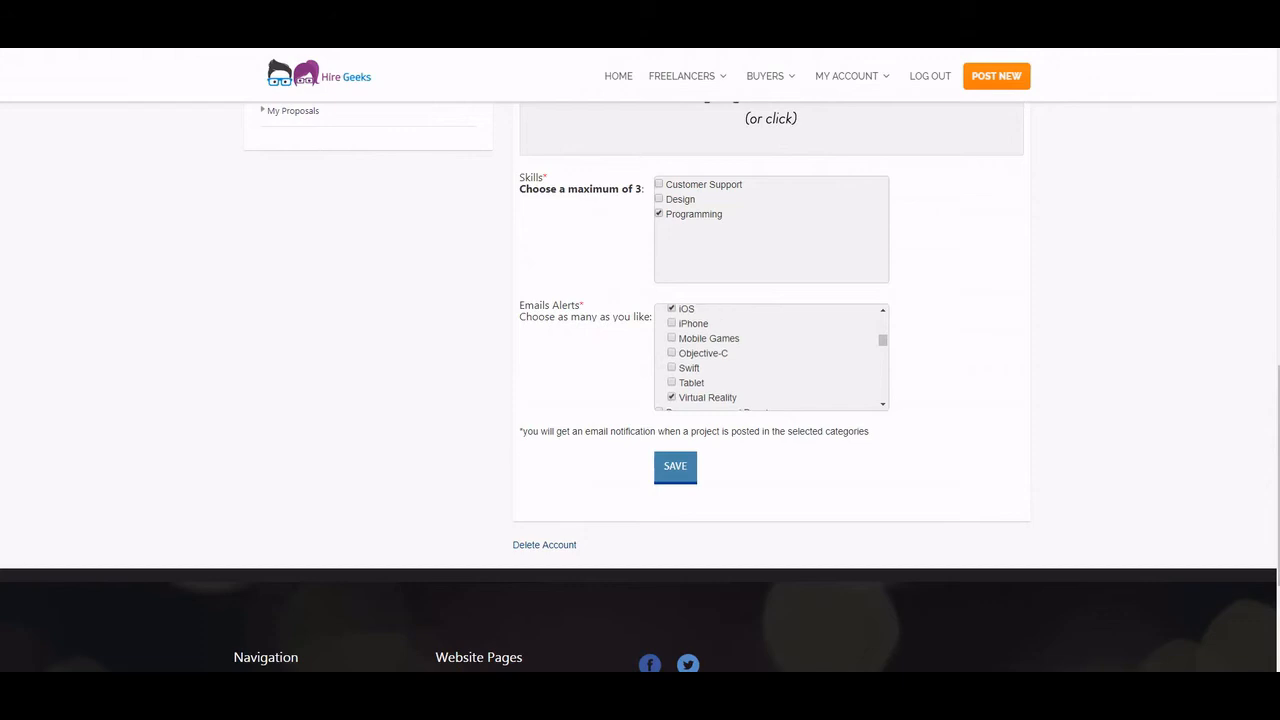
scroll(771, 357, down, 3)
scroll(771, 357, up, 2)
scroll(771, 357, down, 1)
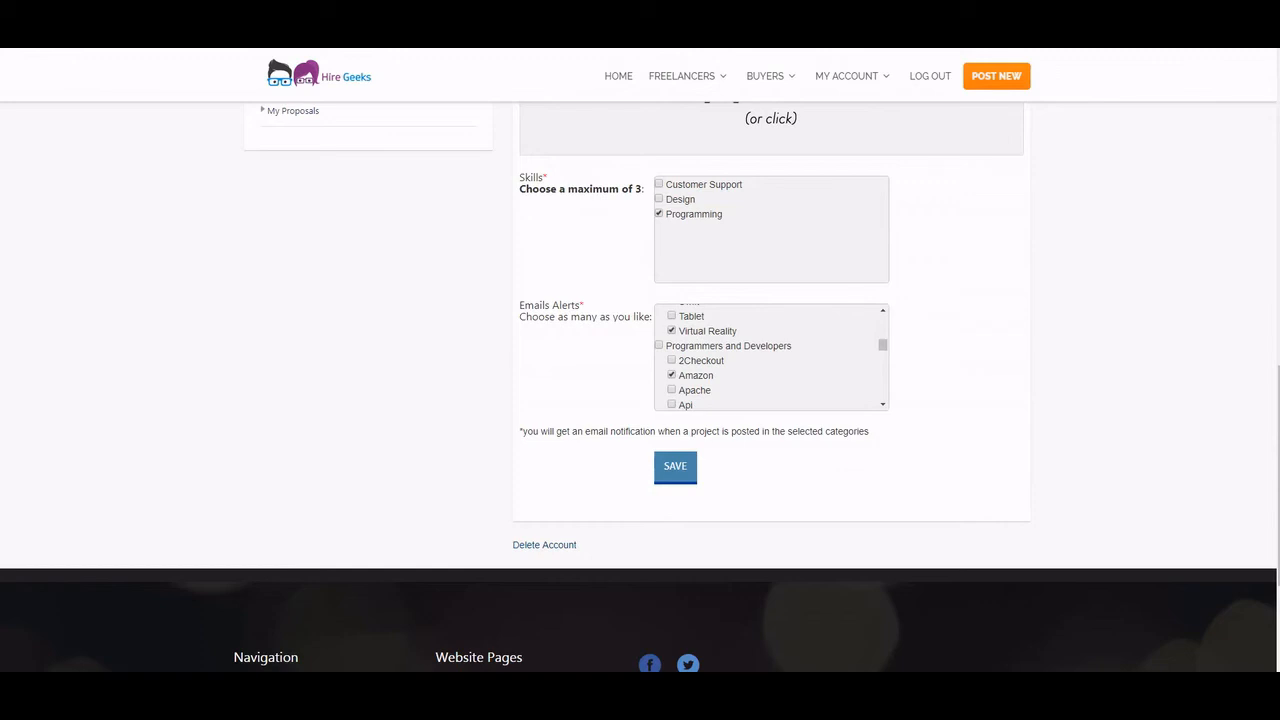
Step: Save the Personal Information form and read the notice about the profile's status
scroll(640, 386, down, 1)
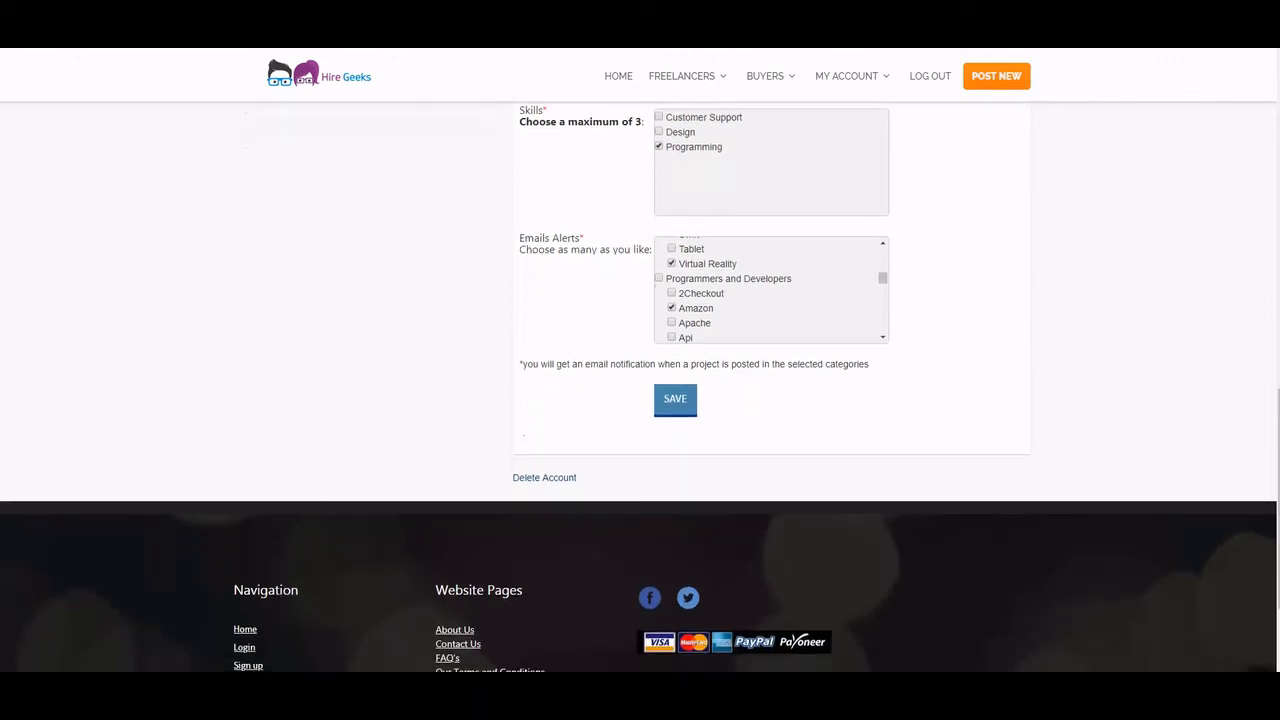
click(675, 398)
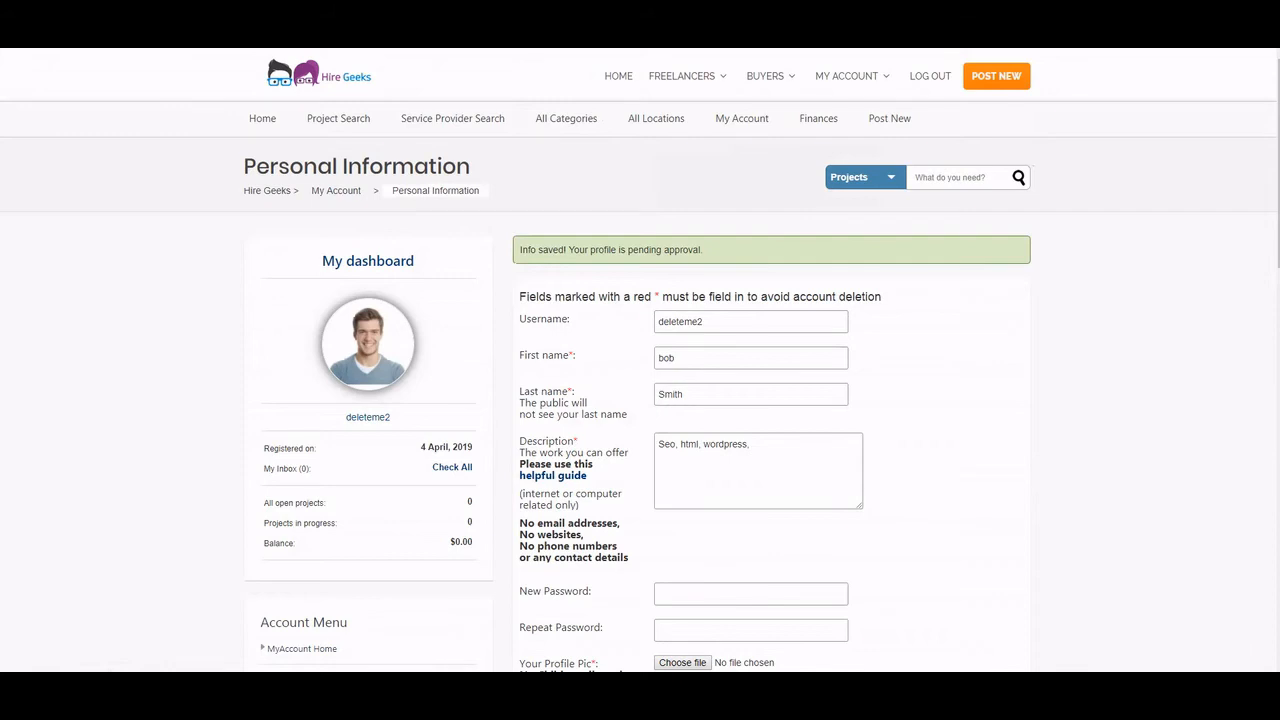
drag(604, 249, 568, 249)
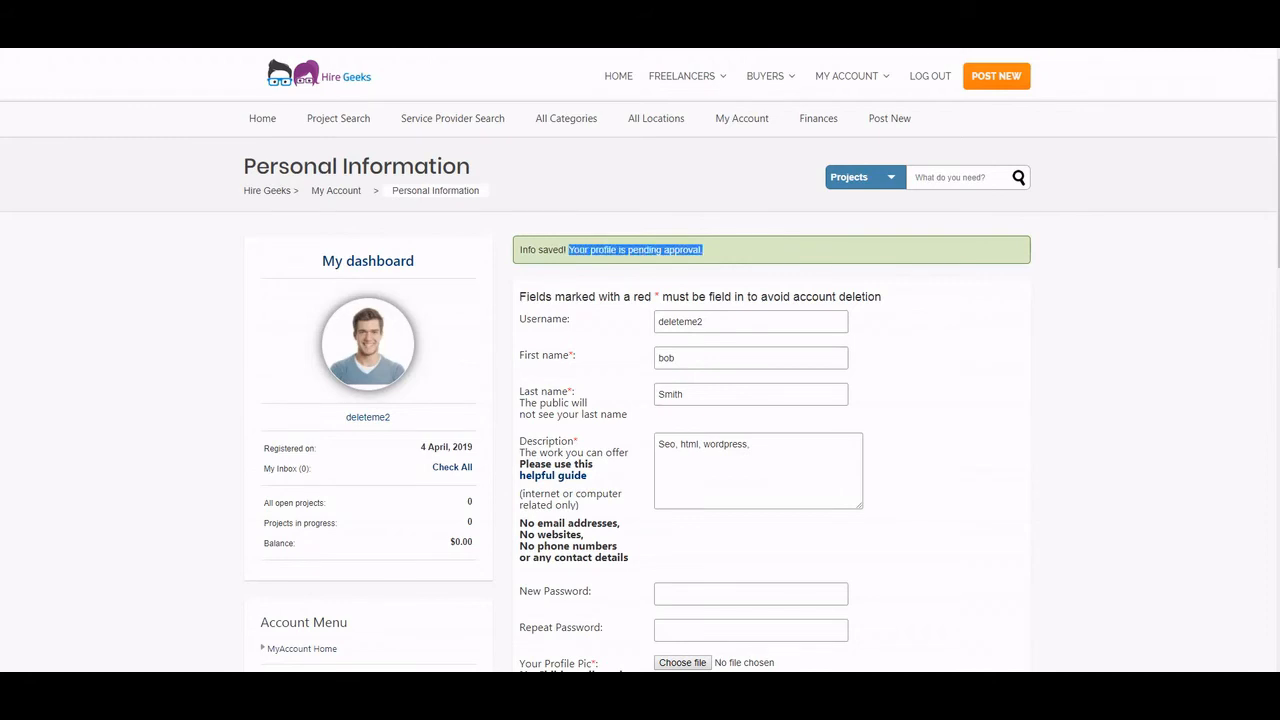
click(568, 250)
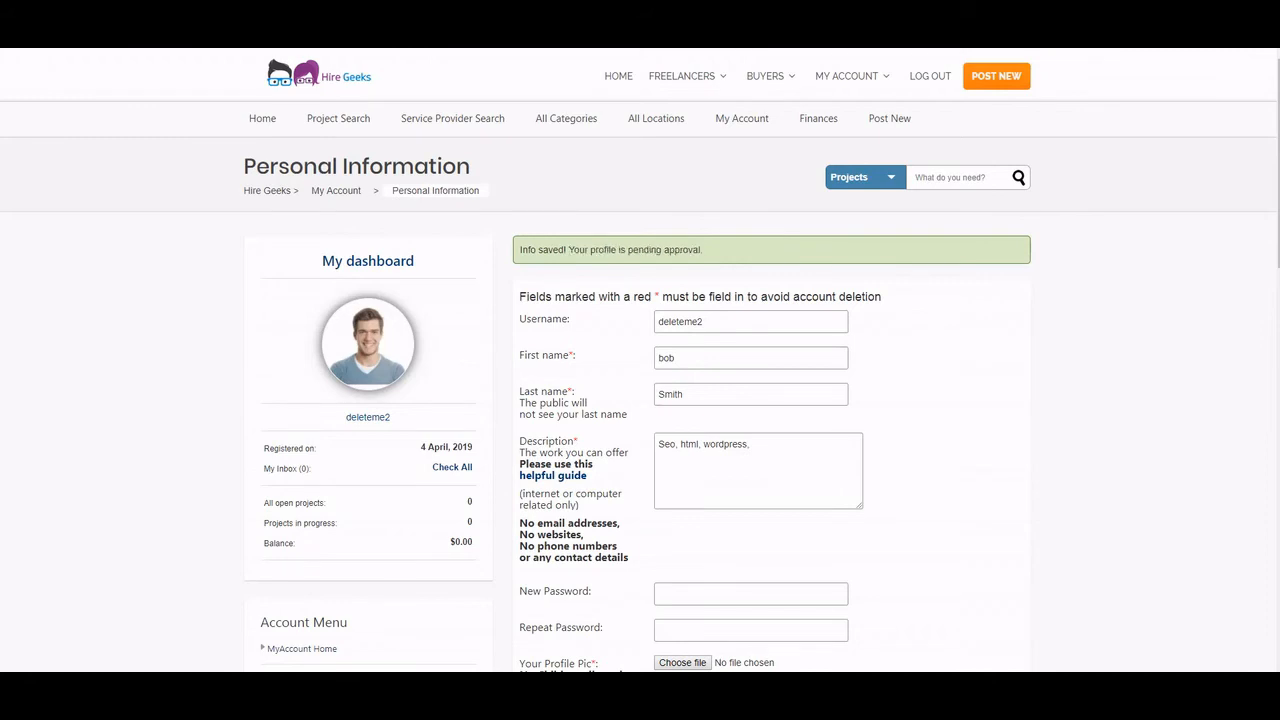
Step: Review the saved Personal Information form, from the account details and profile picture down to the hourly rate and portfolio section
scroll(640, 386, down, 2)
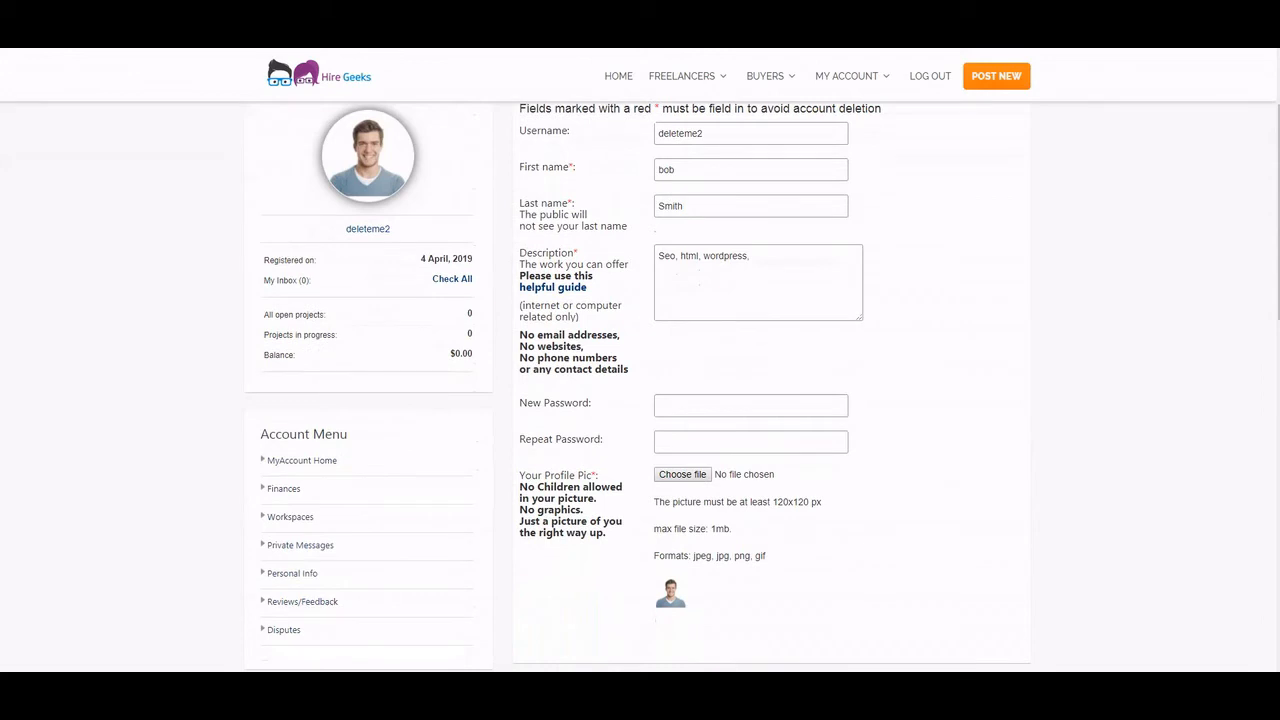
scroll(640, 386, up, 2)
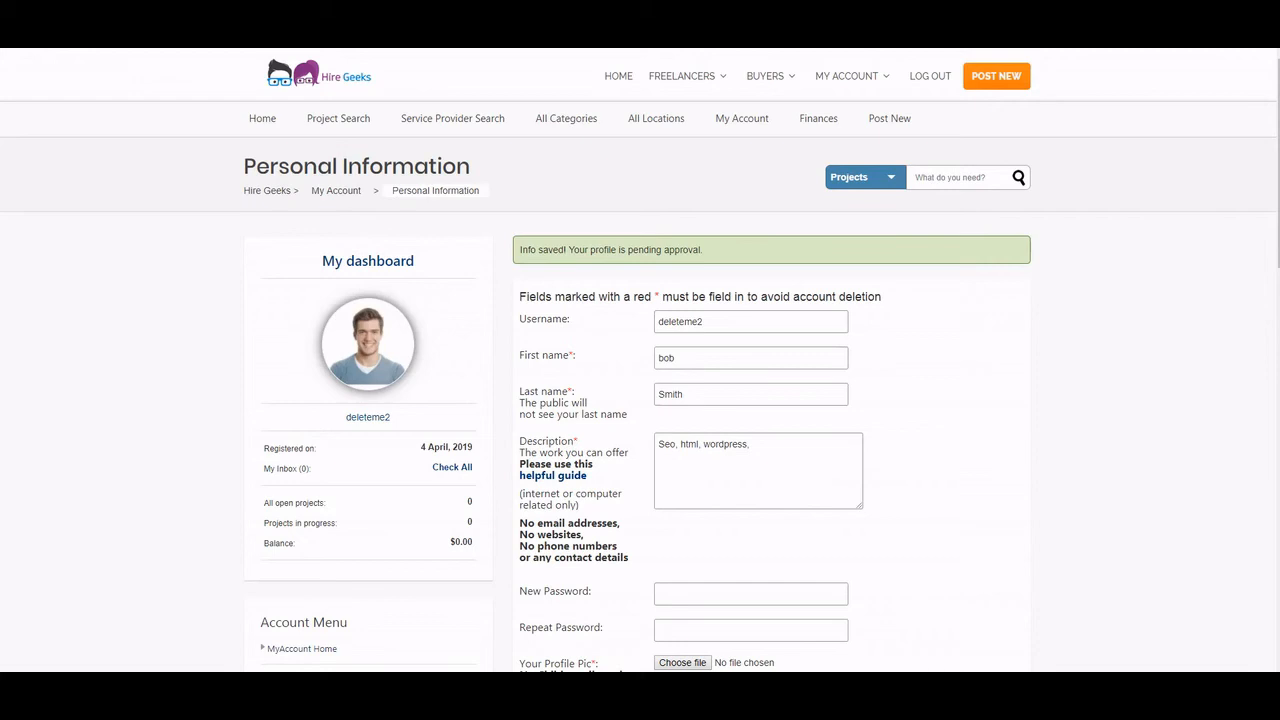
scroll(640, 390, down, 3)
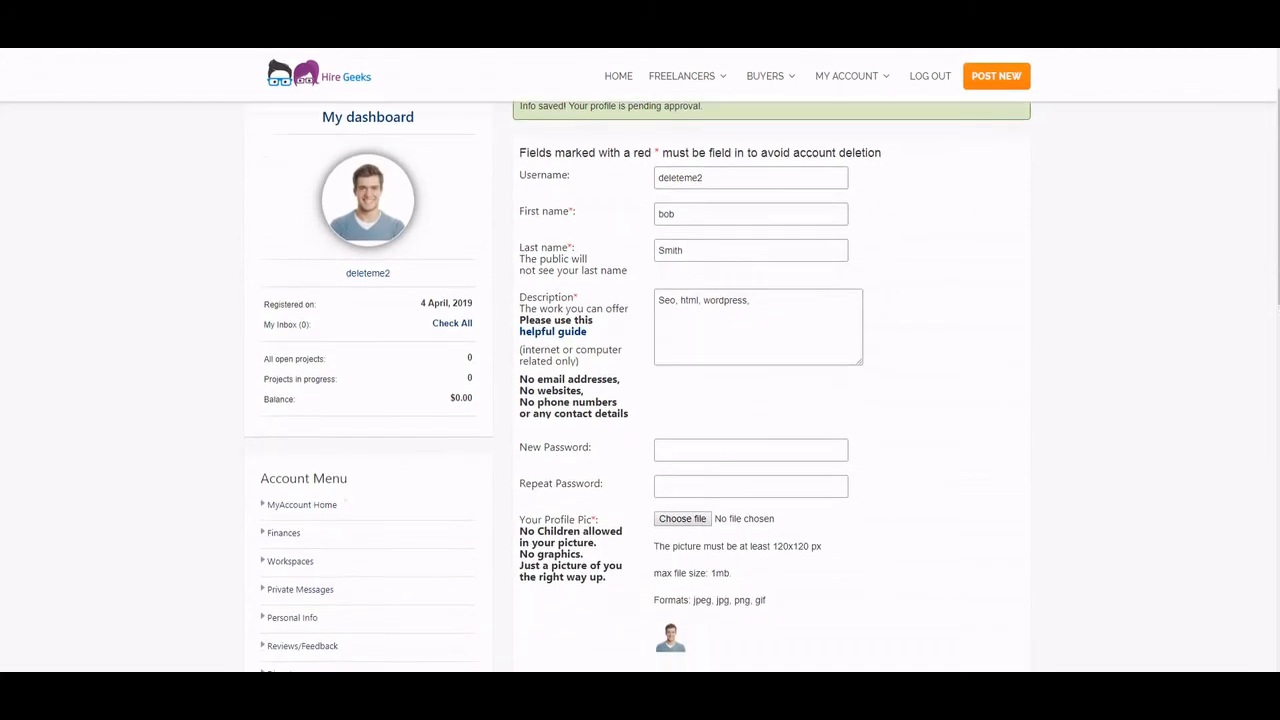
scroll(640, 390, up, 3)
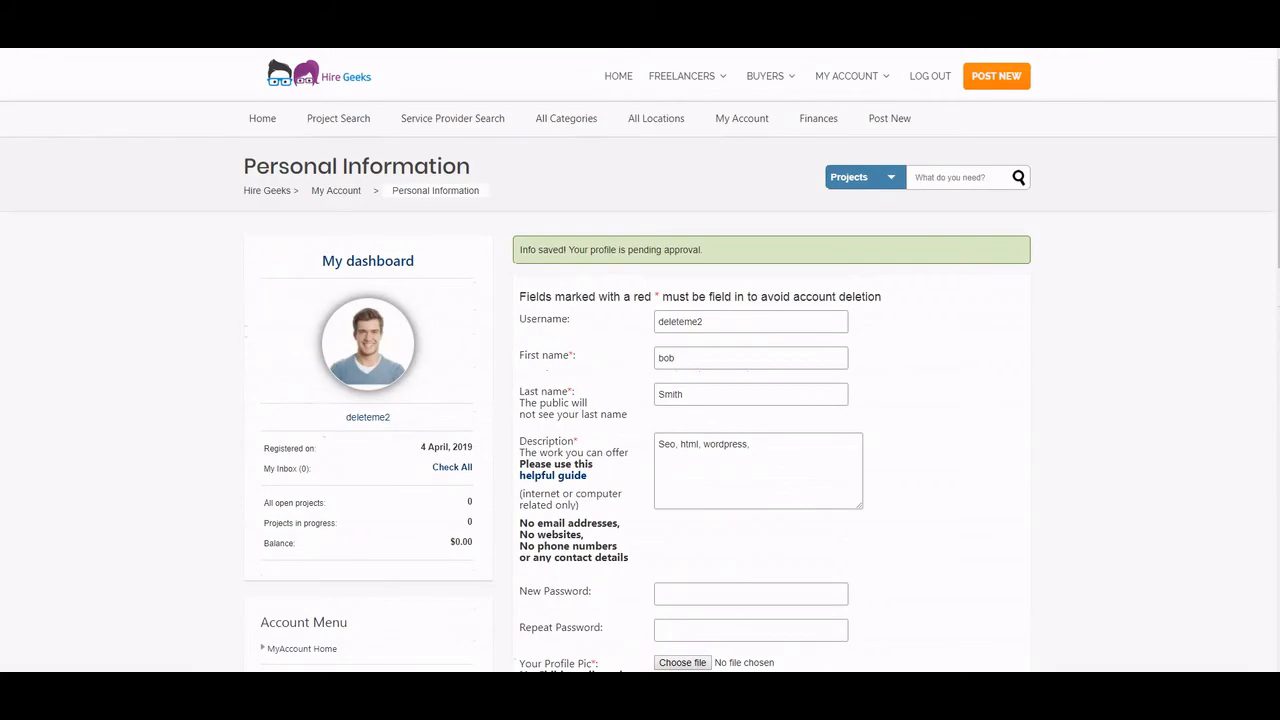
scroll(640, 390, down, 3)
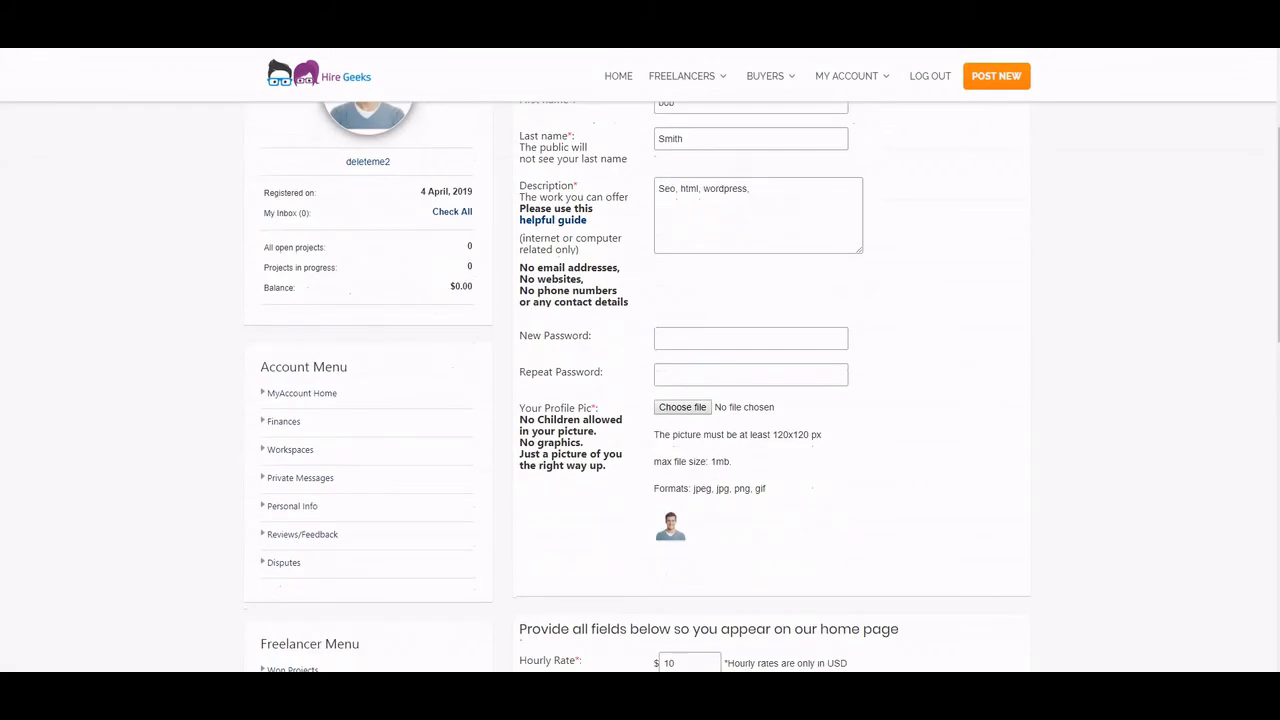
scroll(640, 390, up, 3)
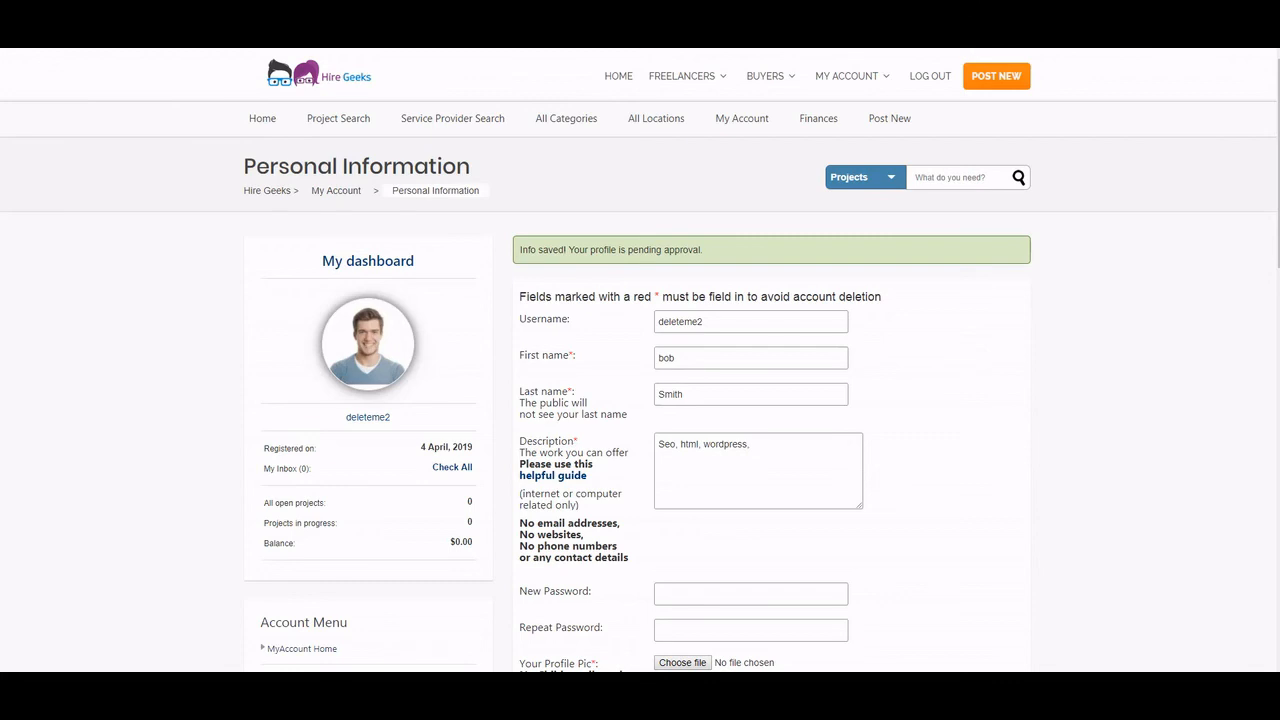
mouse_move(847, 76)
mouse_move(519, 296)
mouse_down()
mouse_move(882, 296)
mouse_move(630, 414)
mouse_move(630, 558)
mouse_move(600, 296)
mouse_move(519, 296)
mouse_up()
scroll(640, 400, down, 2)
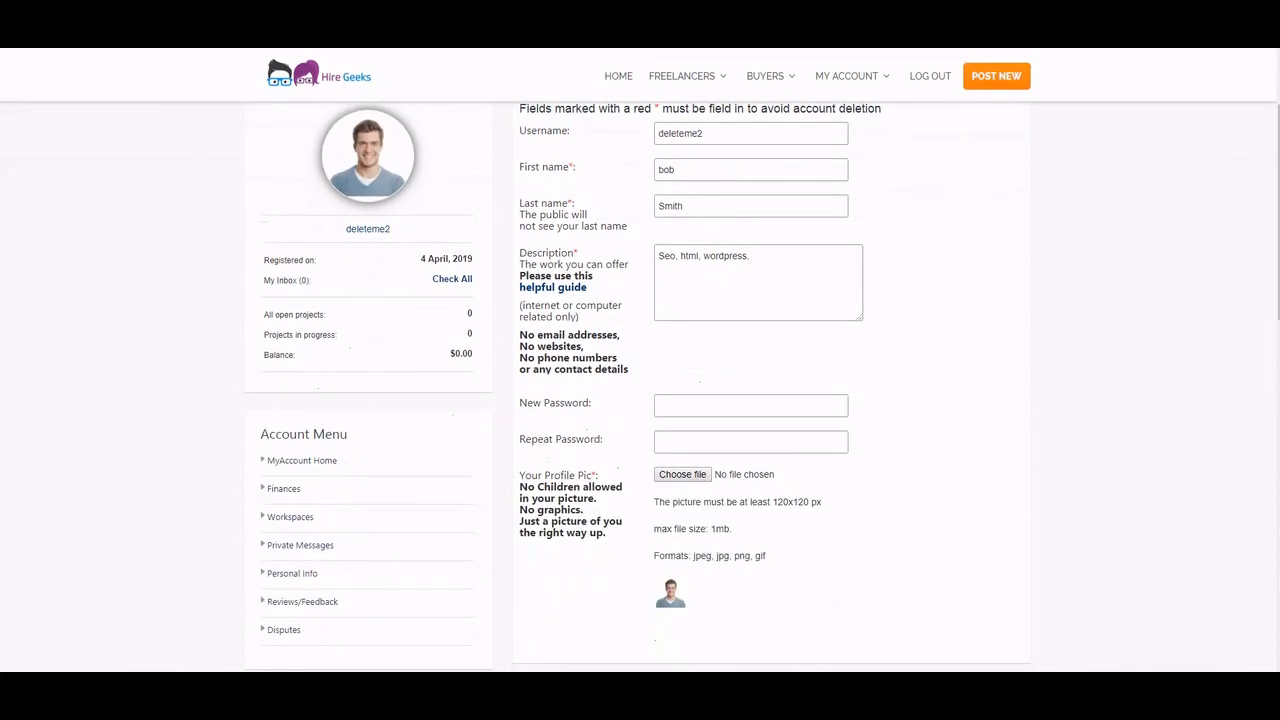
scroll(640, 400, down, 1)
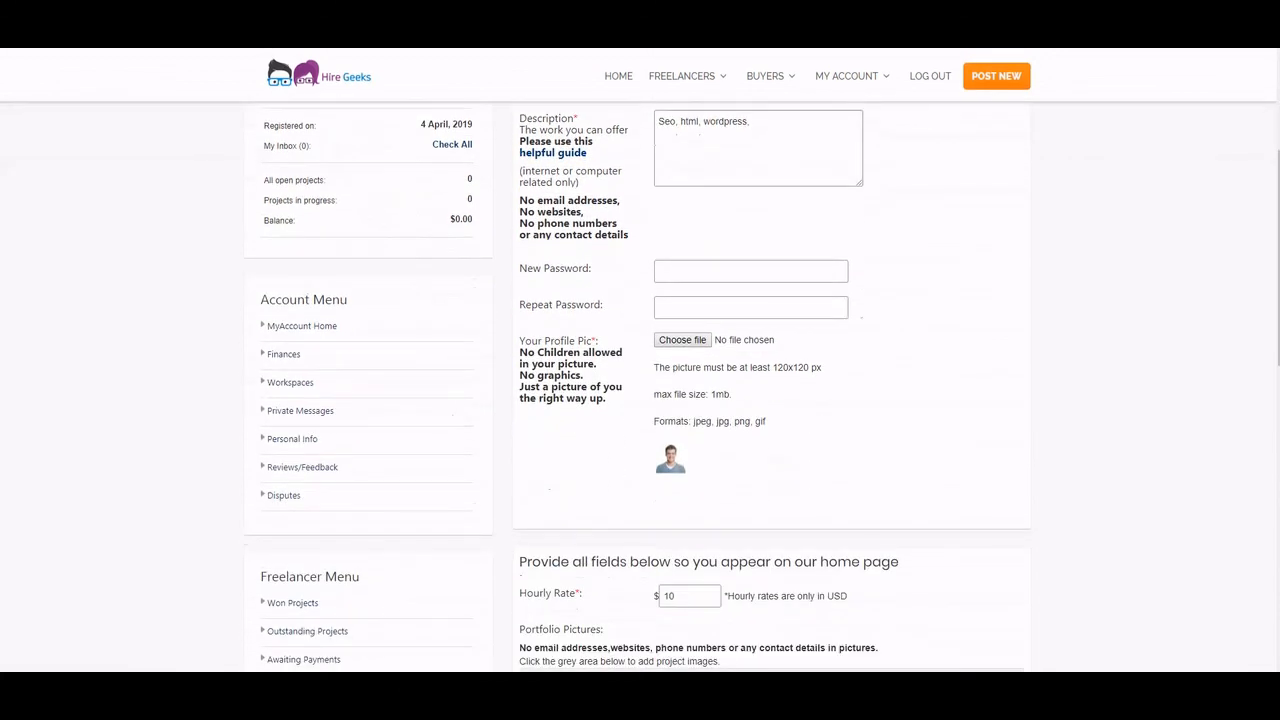